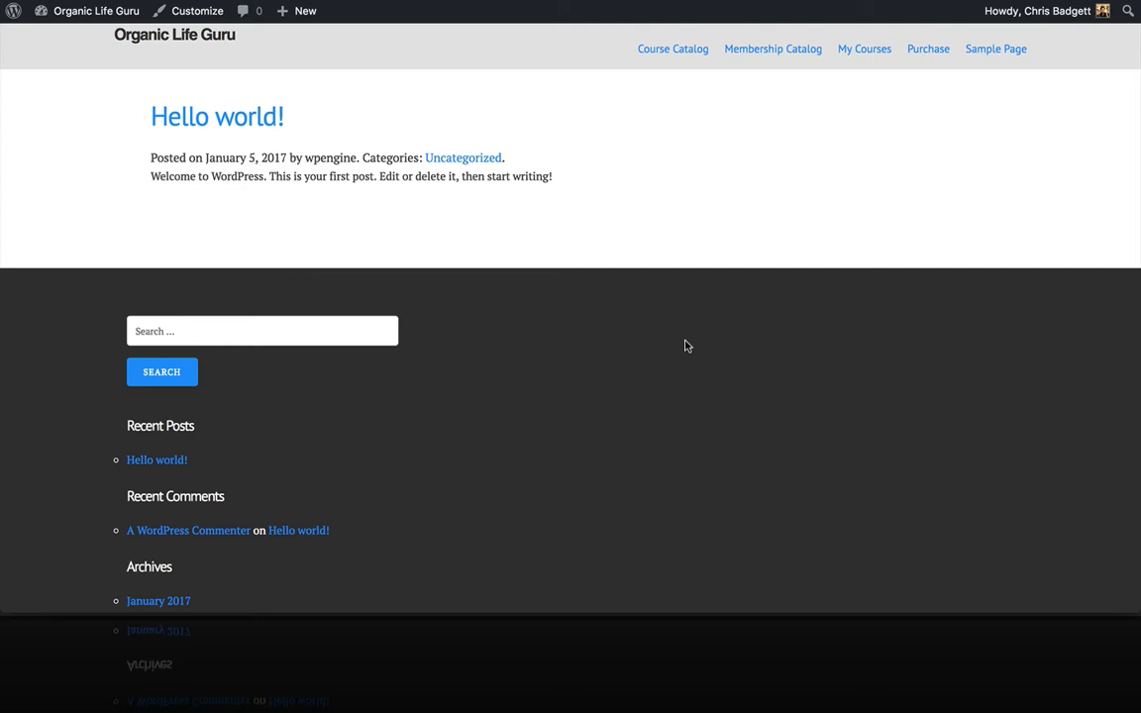
scroll(762, 408, "down", 1)
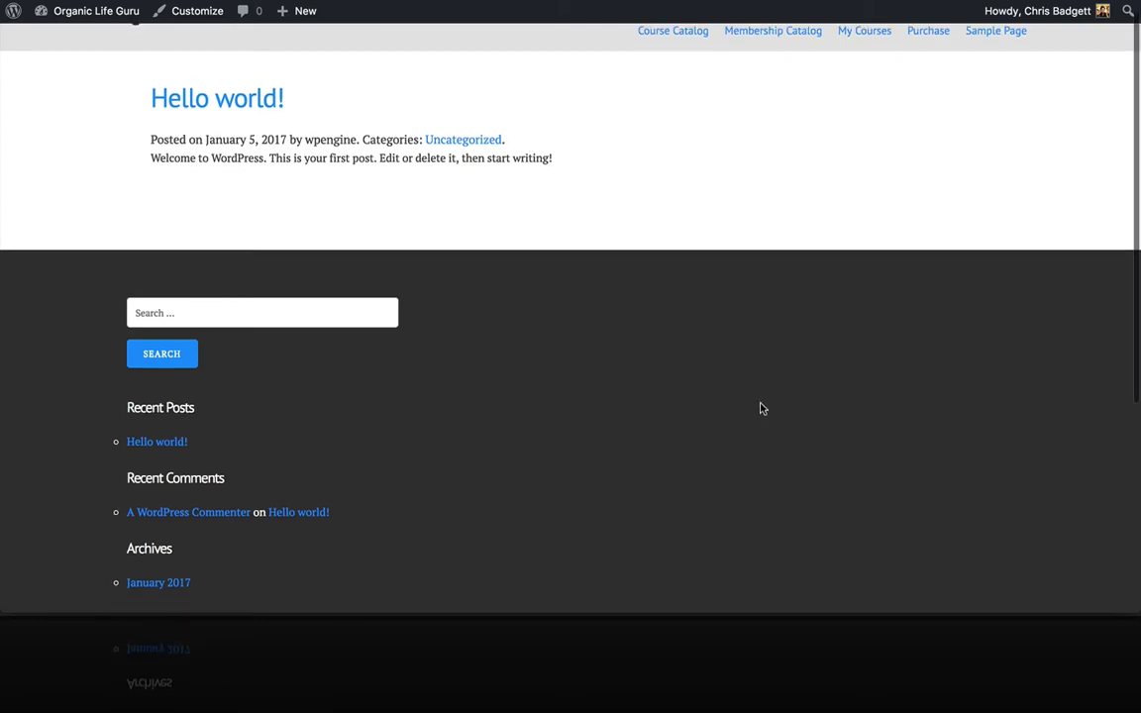
scroll(762, 408, "up", 1)
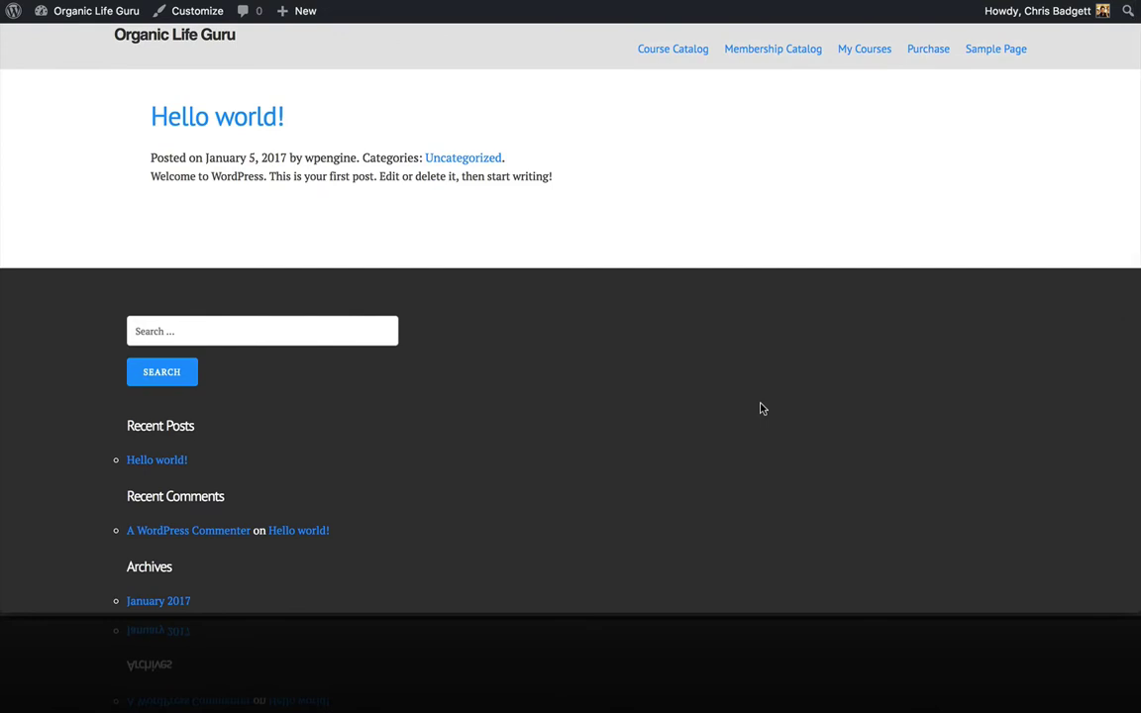
scroll(763, 242, "down", 1)
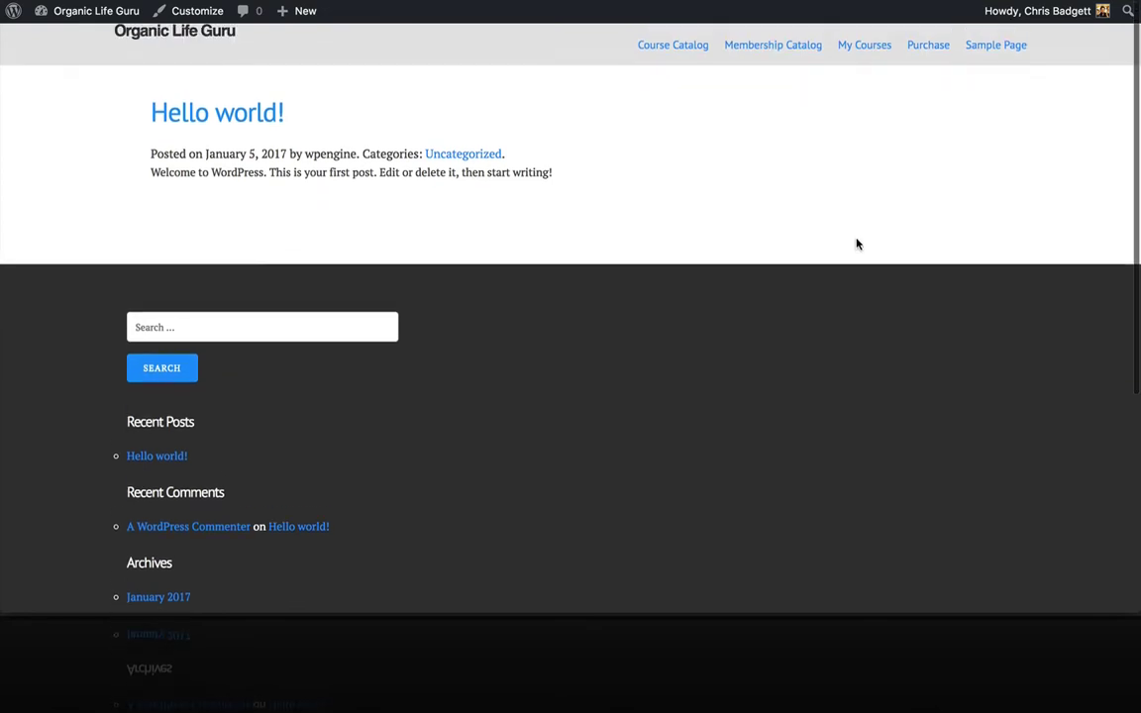
scroll(693, 169, "up", 1)
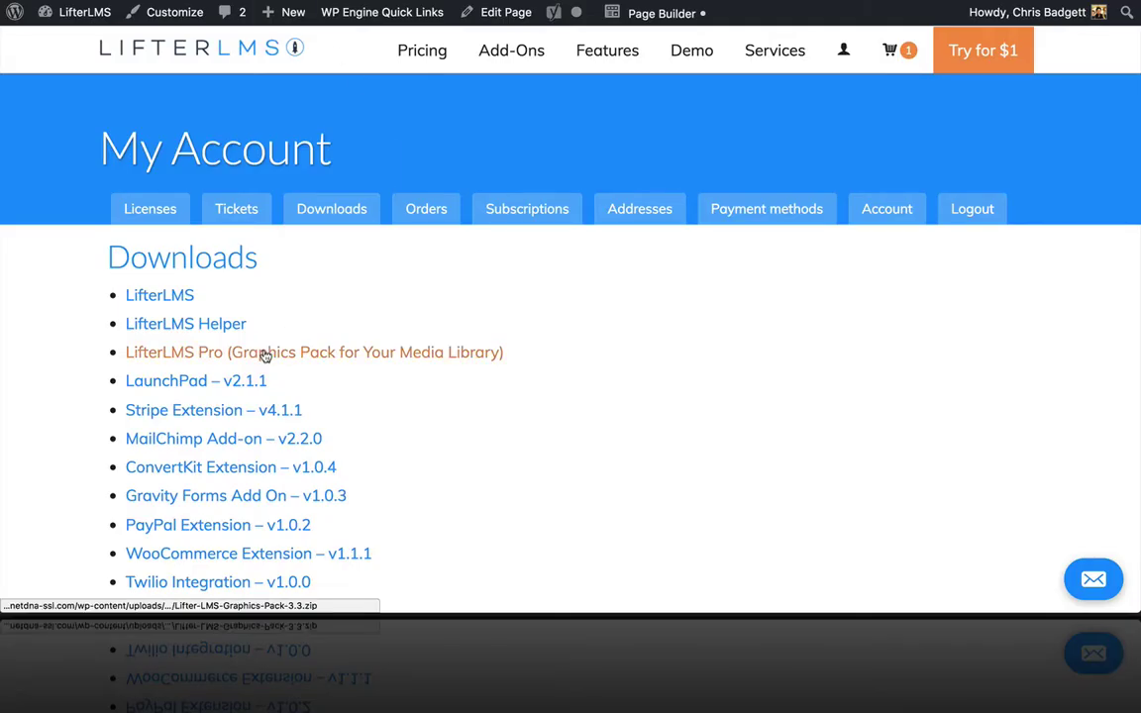
Download the LifterLMS Pro graphics pack from the account downloads and save the zip archive to the Desktop.
left_click(266, 356)
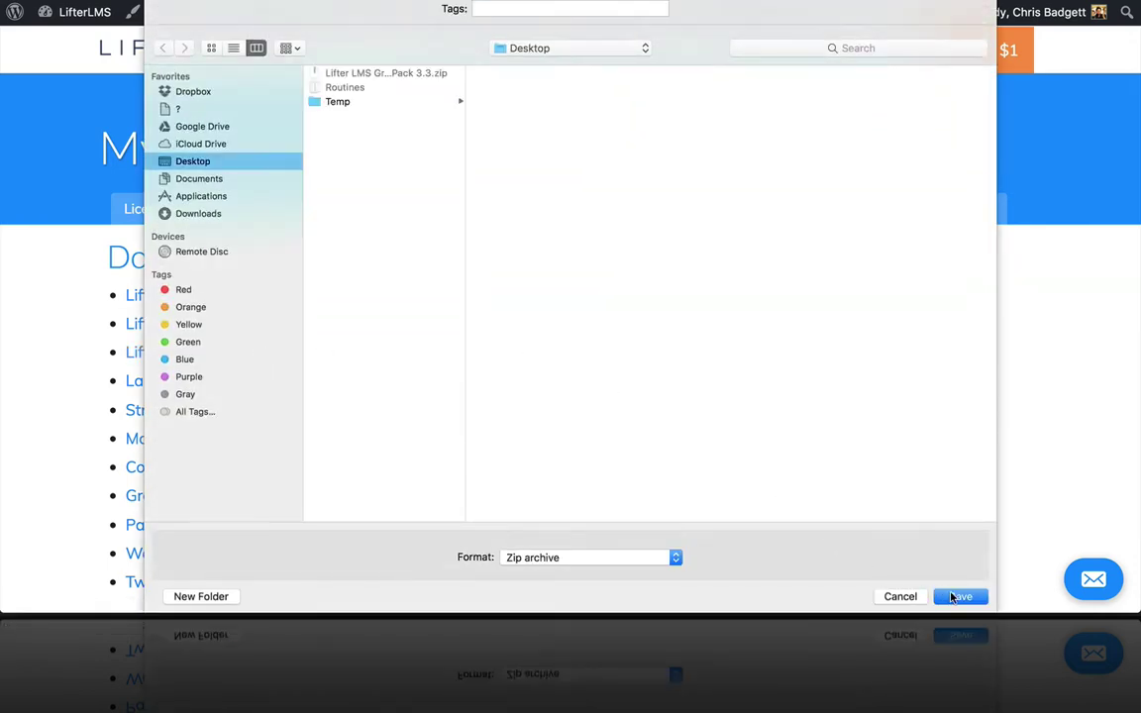
left_click(960, 596)
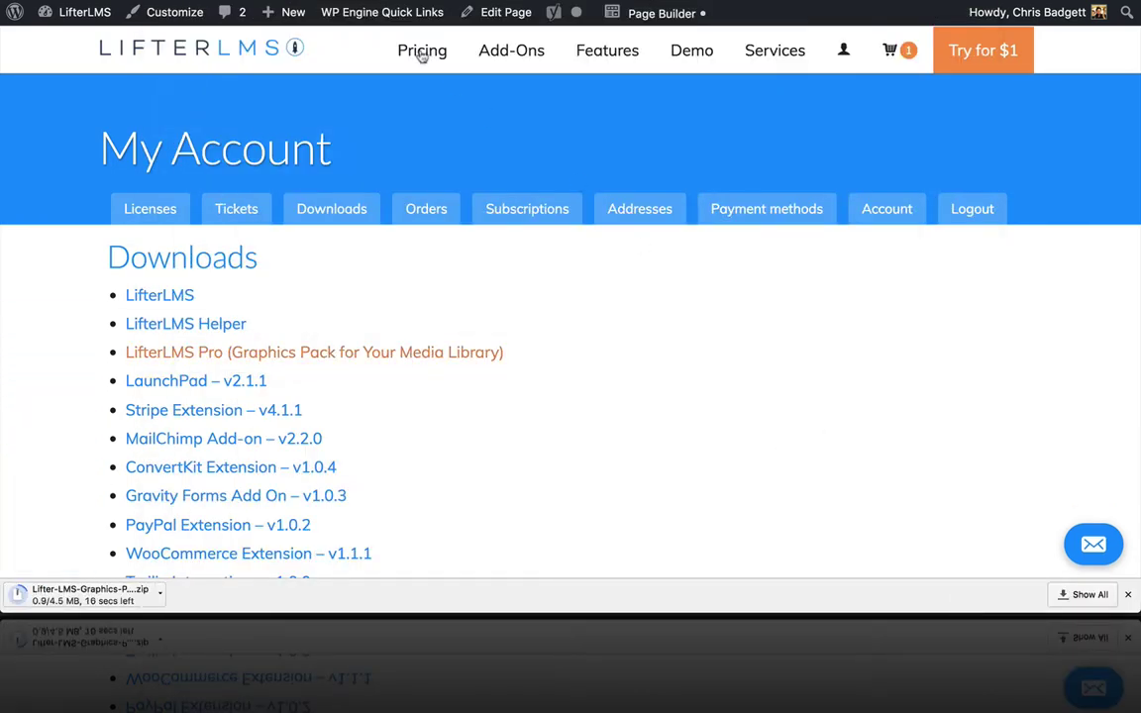
Switch to the Organic Life Guru site's dashboard and open the LaunchPad theme settings.
key("ctrl+Tab")
scroll(310, 375, "down", 2)
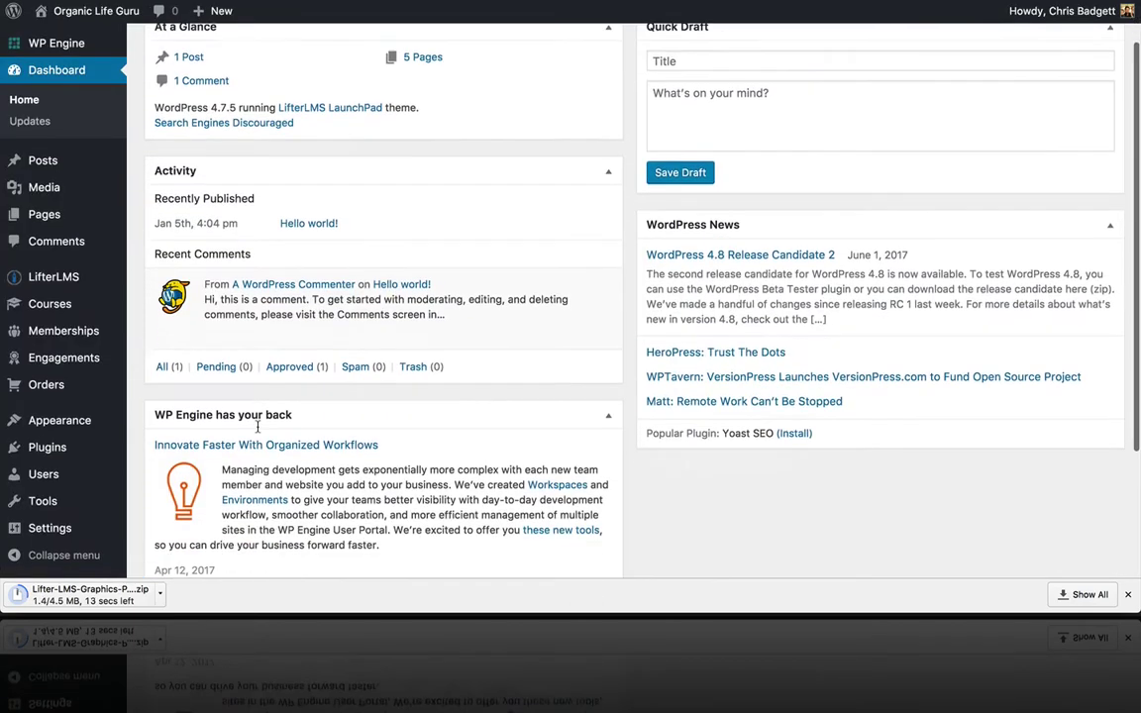
mouse_move(79, 420)
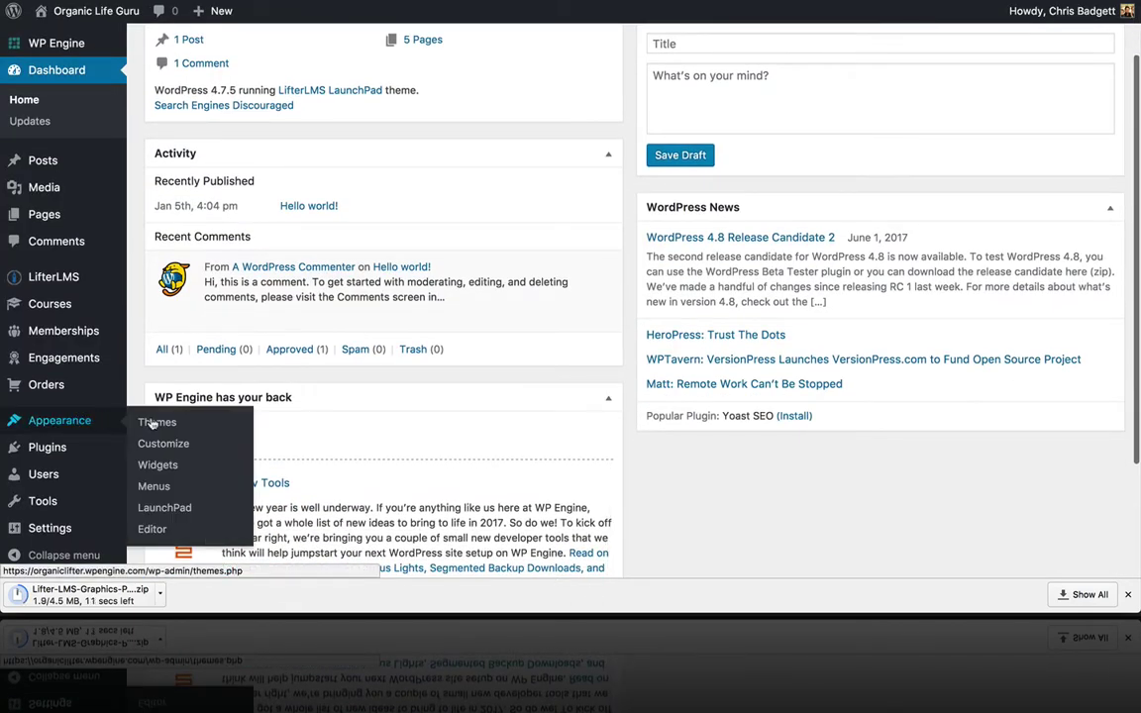
left_click(166, 508)
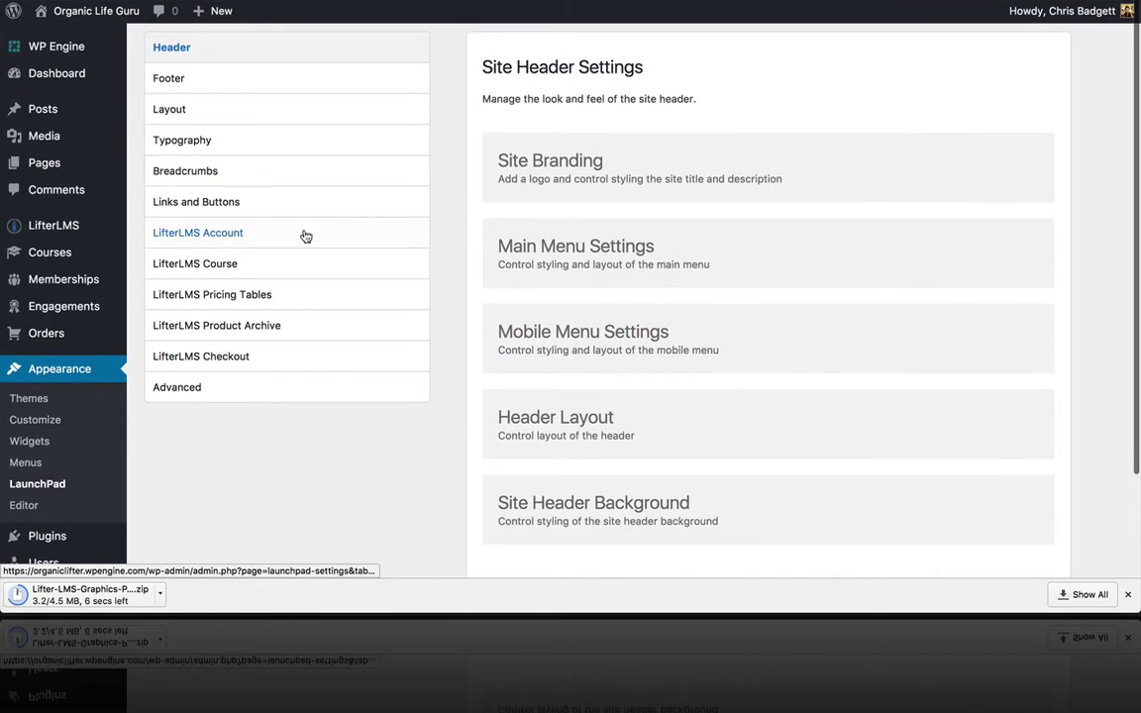
Look through the LaunchPad footer settings, including the footer's color options.
left_click(179, 92)
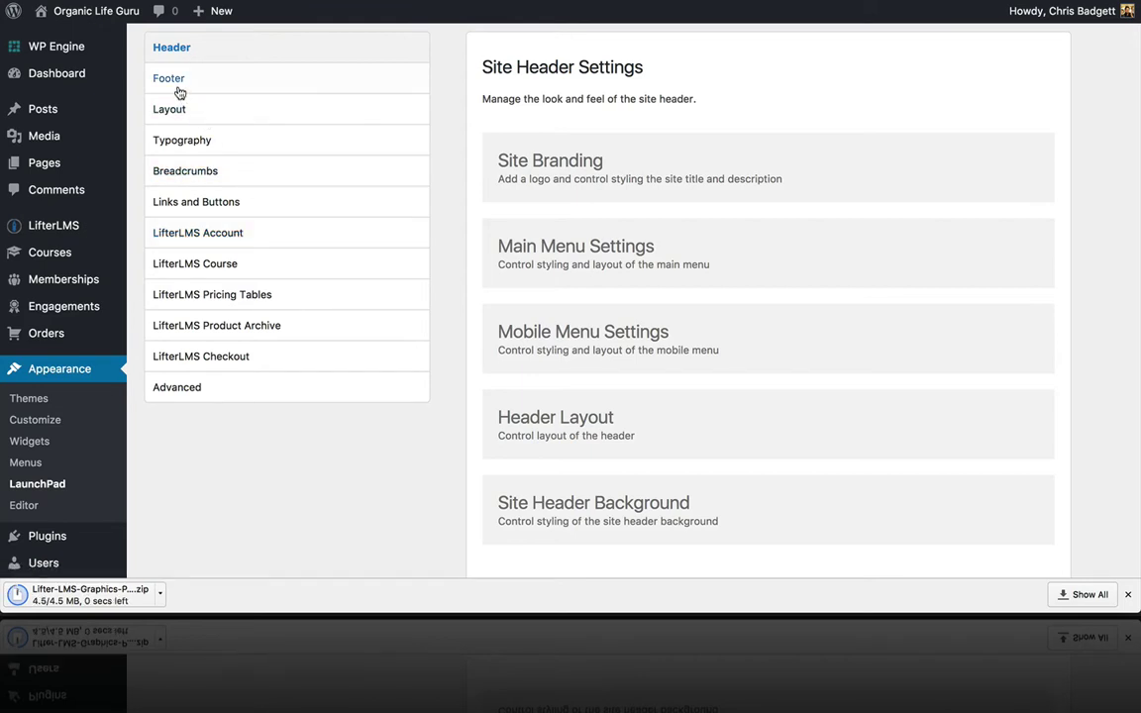
scroll(763, 473, "down", 10)
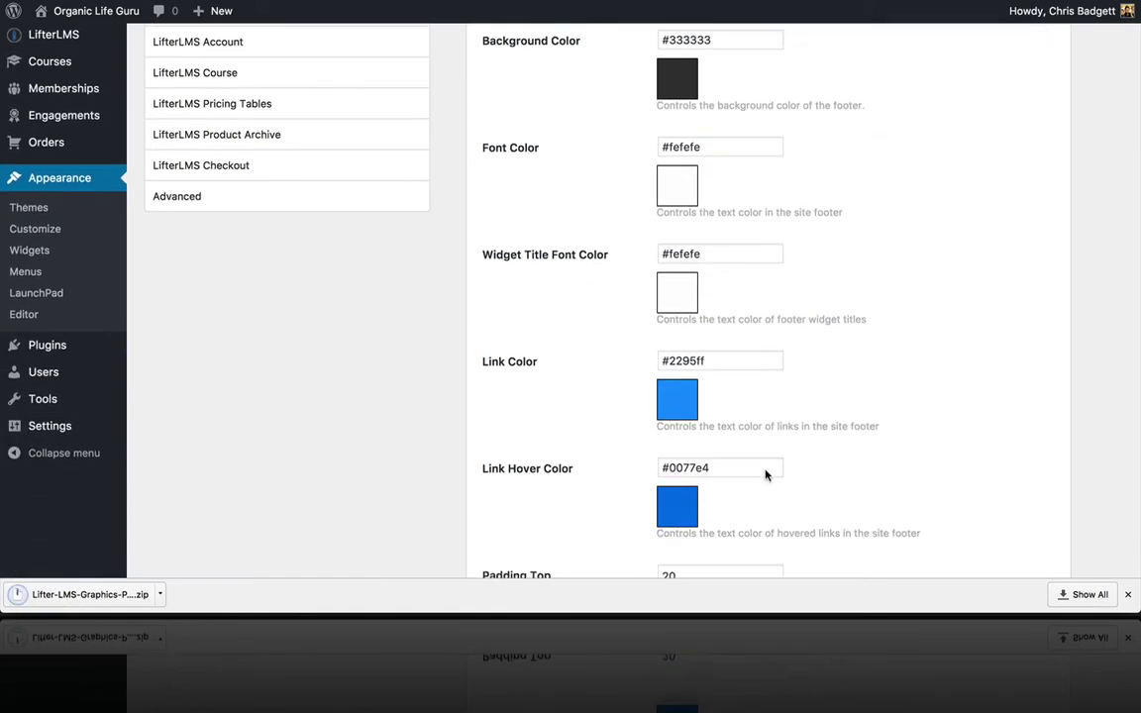
scroll(285, 135, "up", 2)
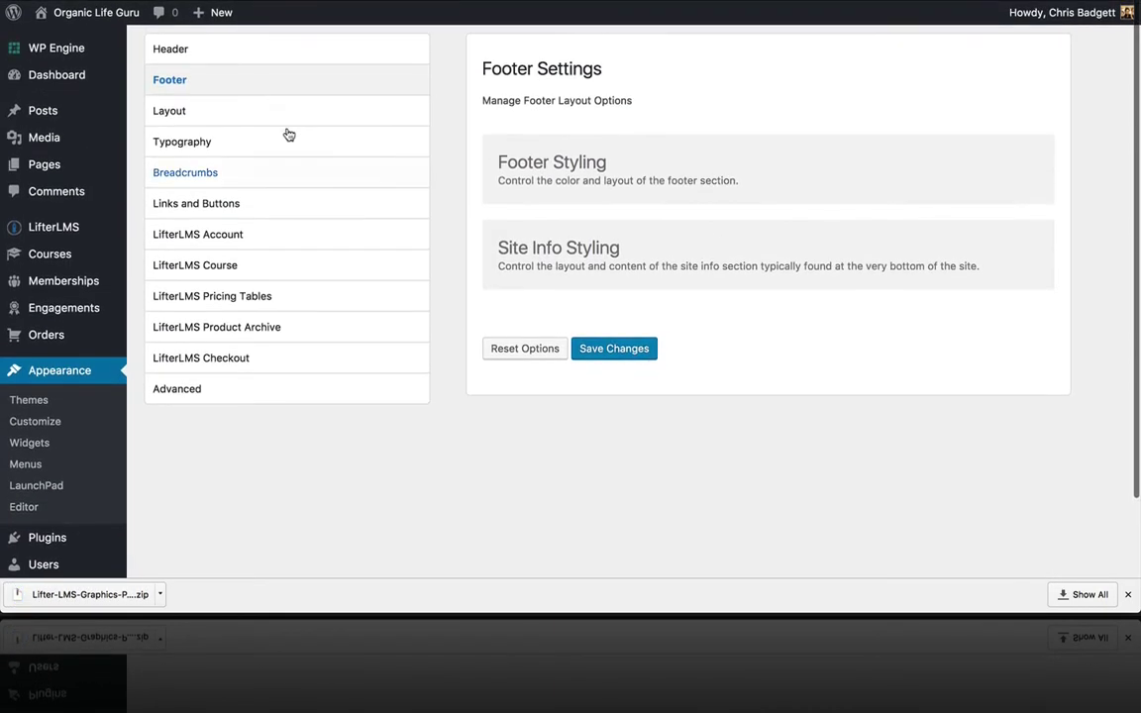
Examine the typography settings and browse the fonts available for the body font family without changing the selection.
left_click(203, 140)
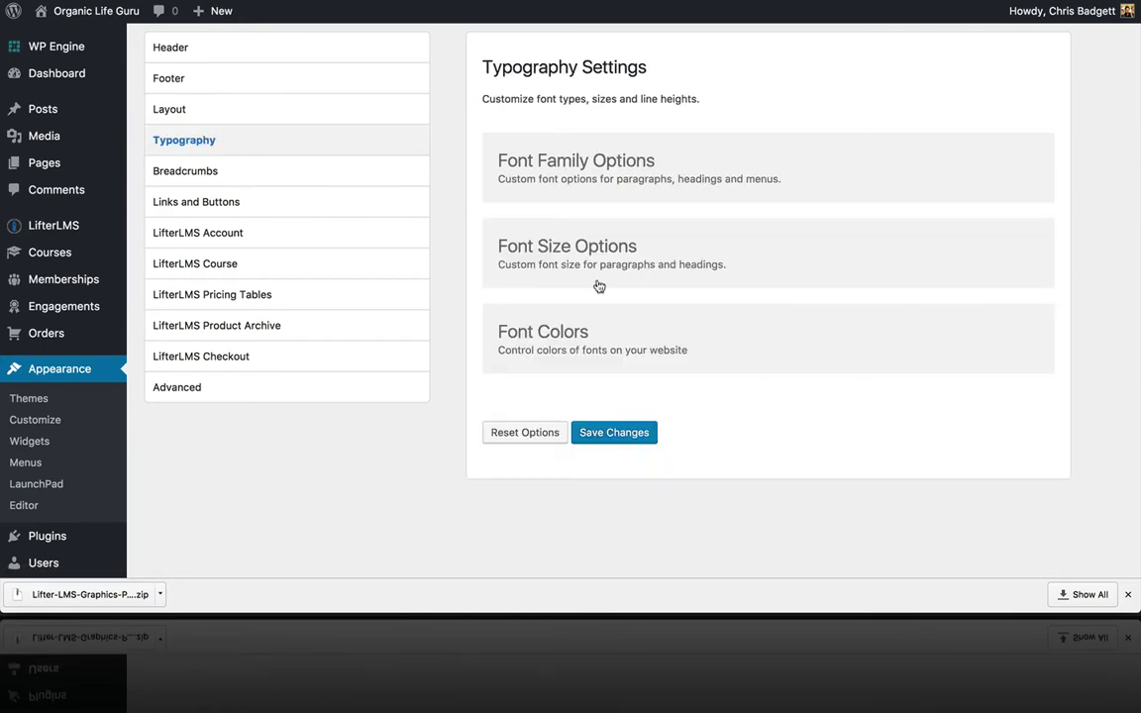
left_click(595, 159)
left_click(707, 231)
scroll(734, 350, "down", 10)
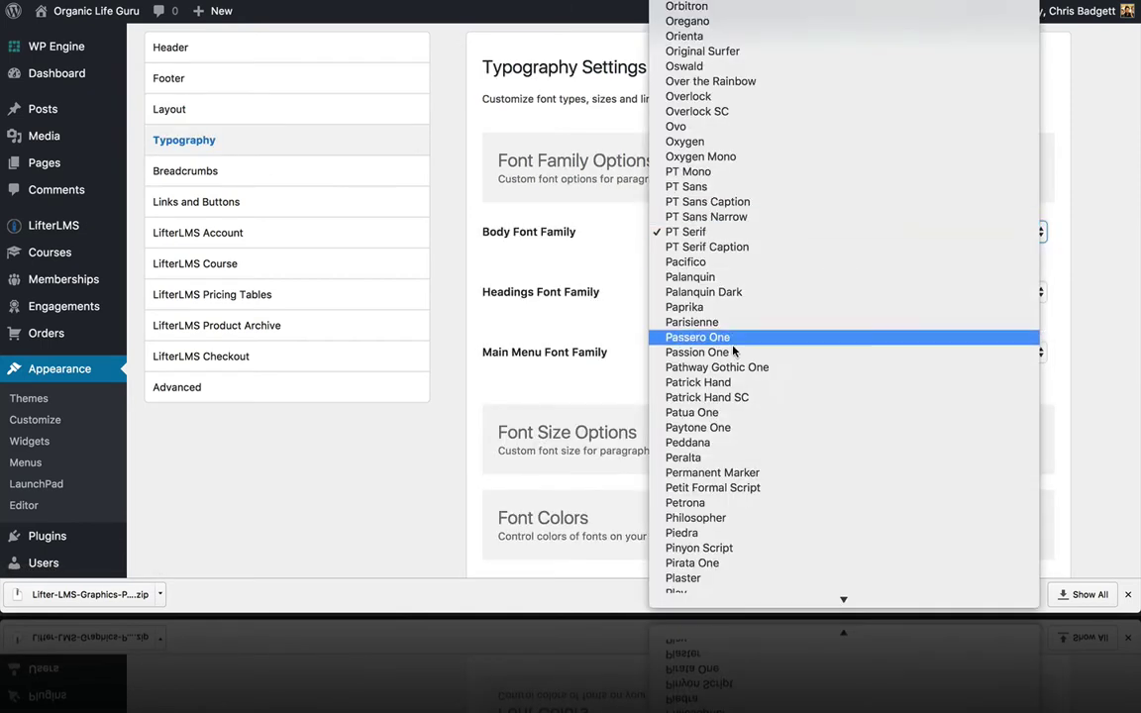
scroll(734, 350, "down", 20)
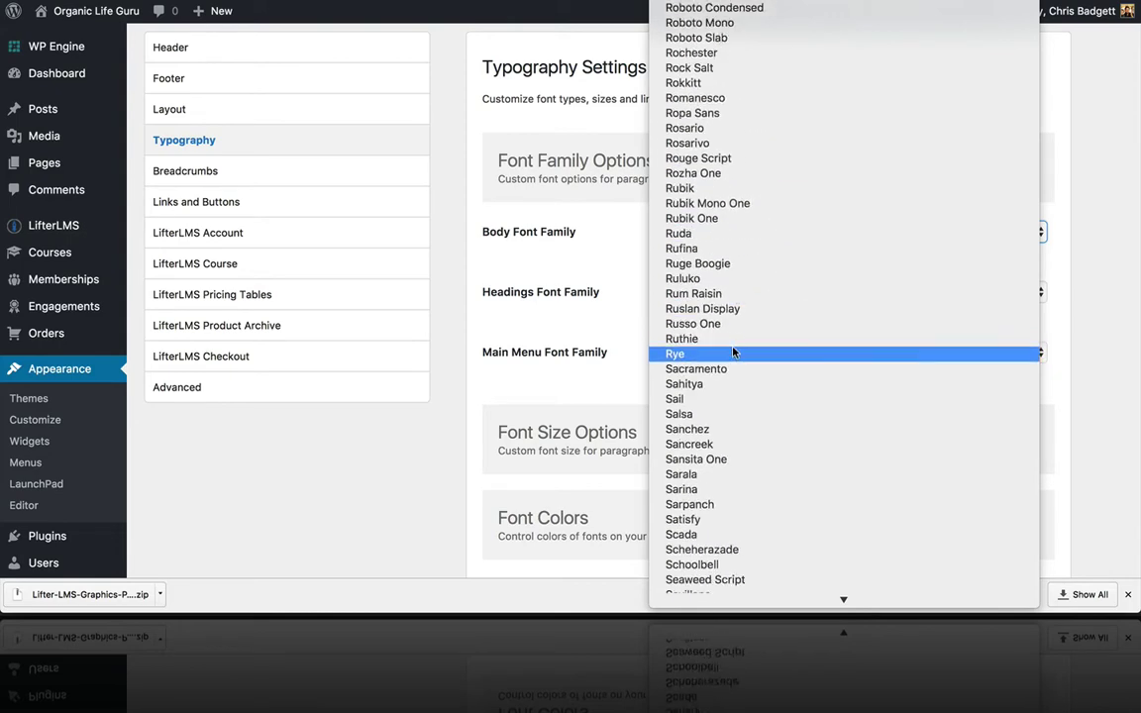
scroll(734, 351, "up", 15)
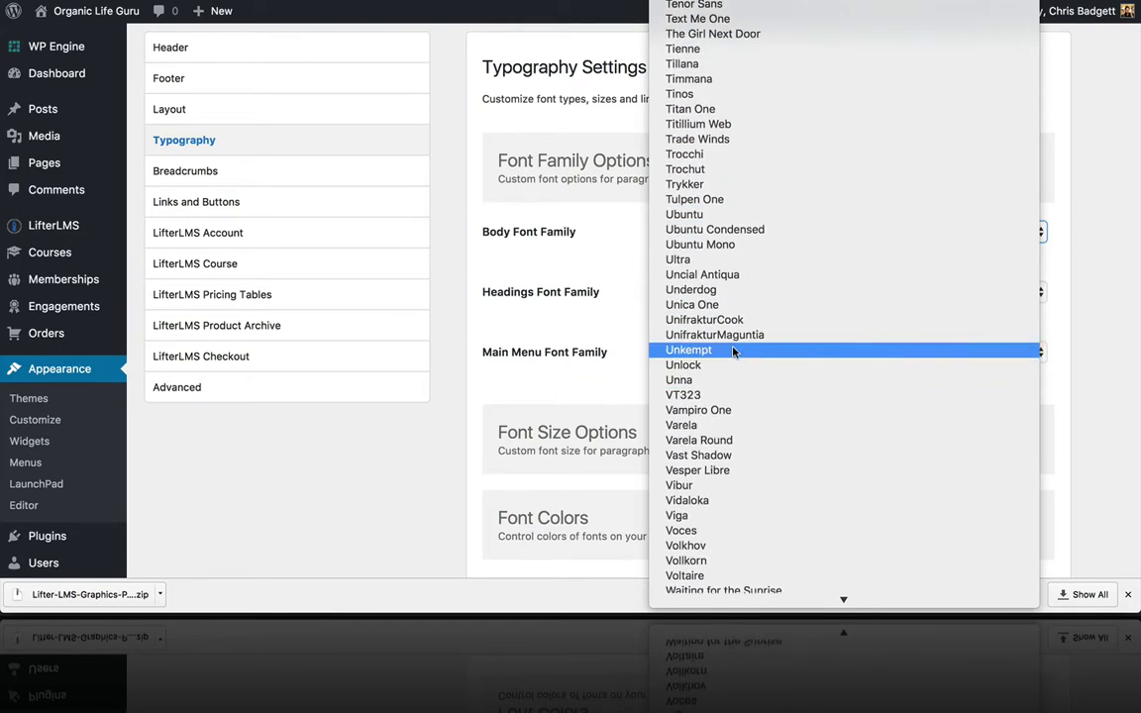
left_click(188, 181)
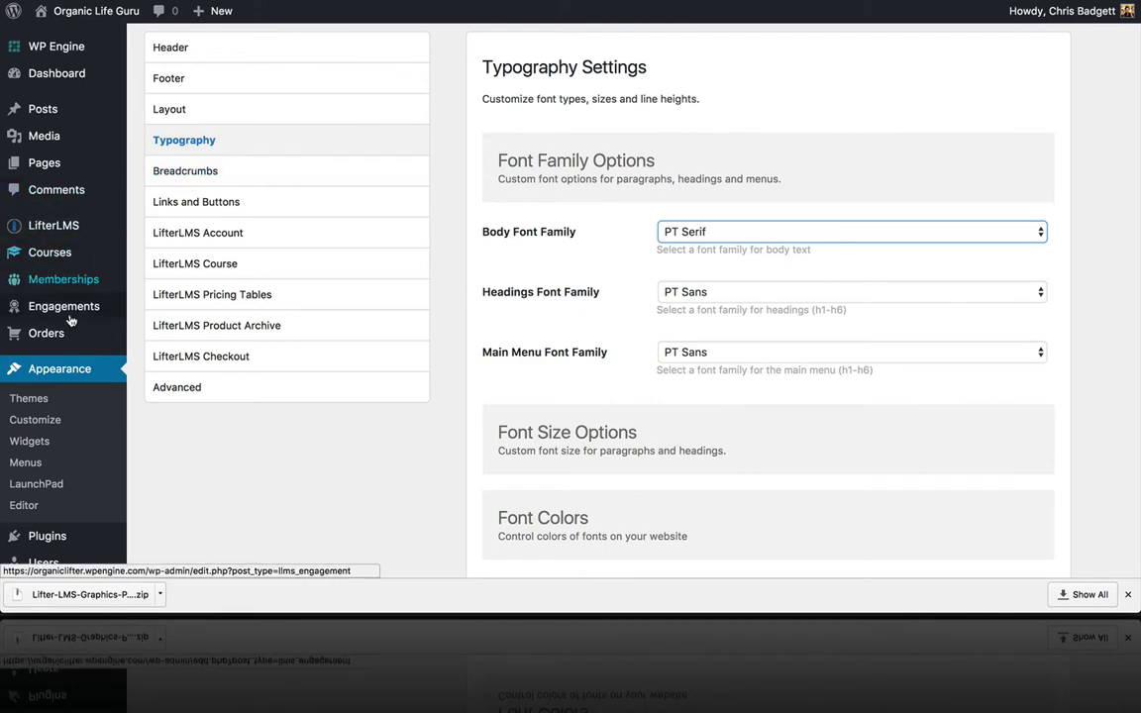
Open the LaunchPad Advanced settings, then extract the downloaded graphics pack and show the Desktop folder in Finder.
left_click(179, 391)
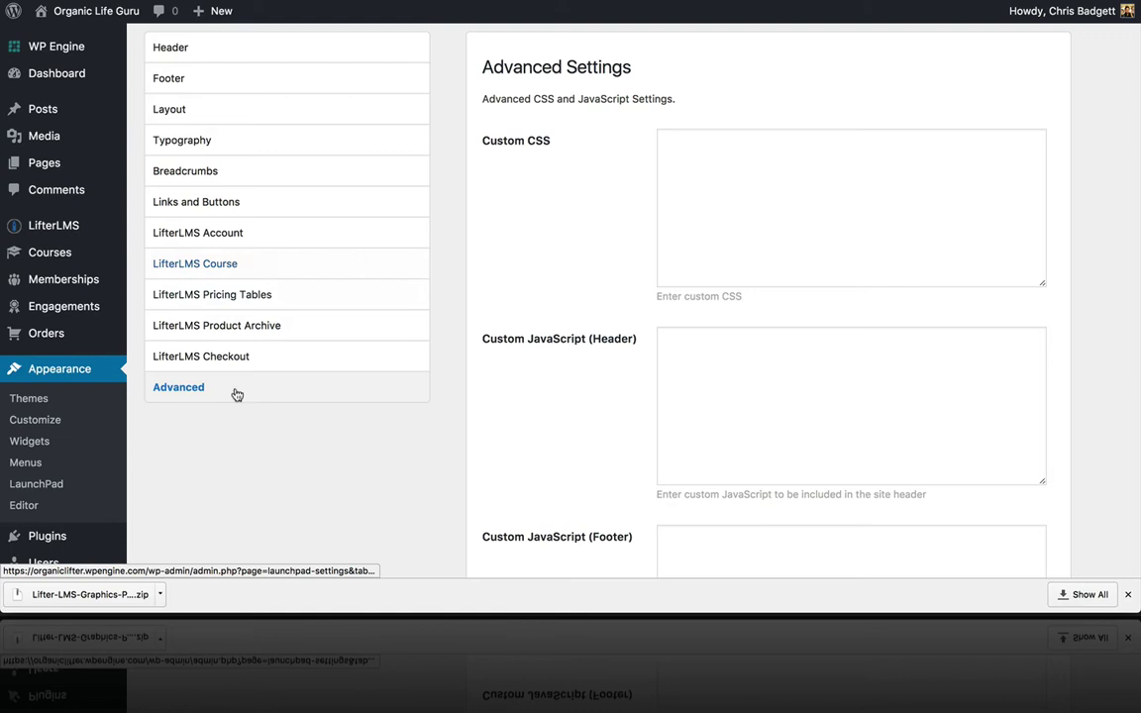
left_click(104, 592)
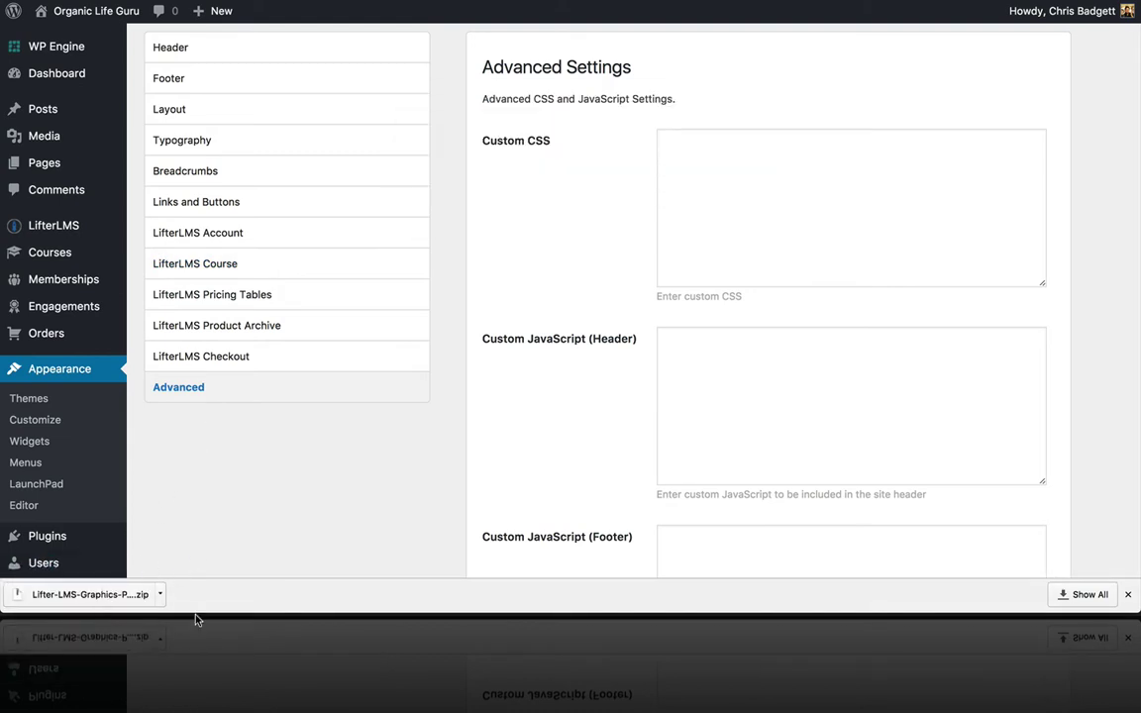
mouse_move(196, 614)
left_click(228, 563)
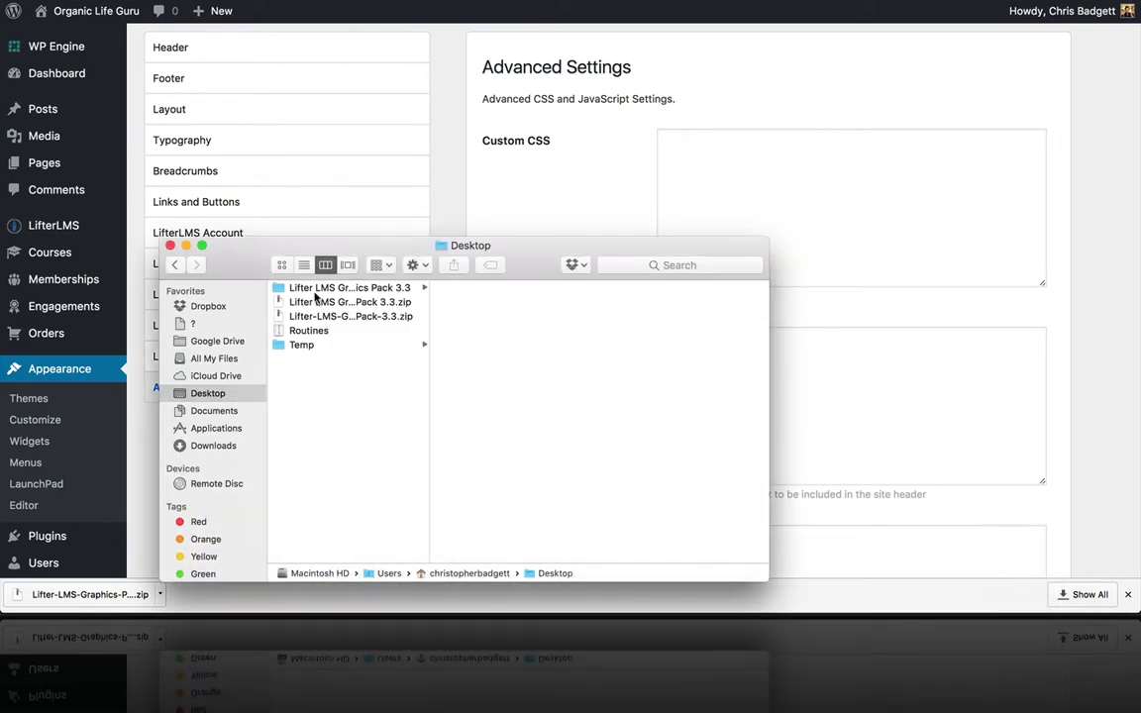
Open the LifterLMS Demo LaunchPad Skin Settings file from the graphics pack's LifterLMS LaunchPad Theme Skins folder.
left_click(317, 288)
left_click_drag(589, 355, 693, 357)
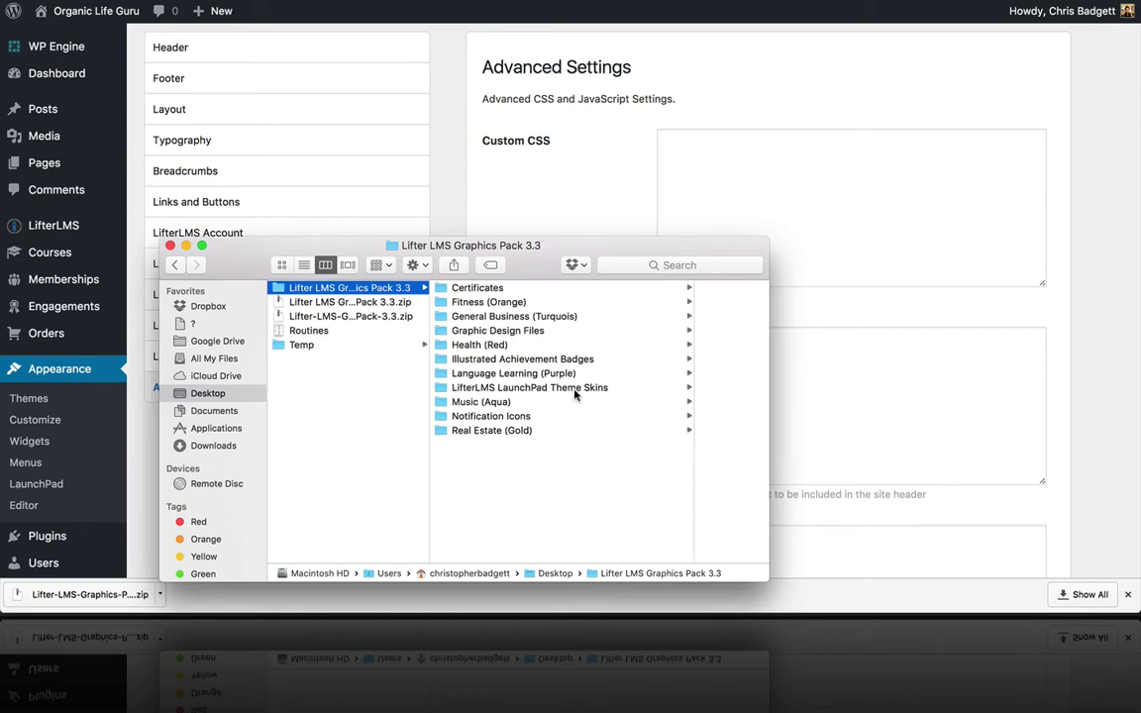
left_click(575, 388)
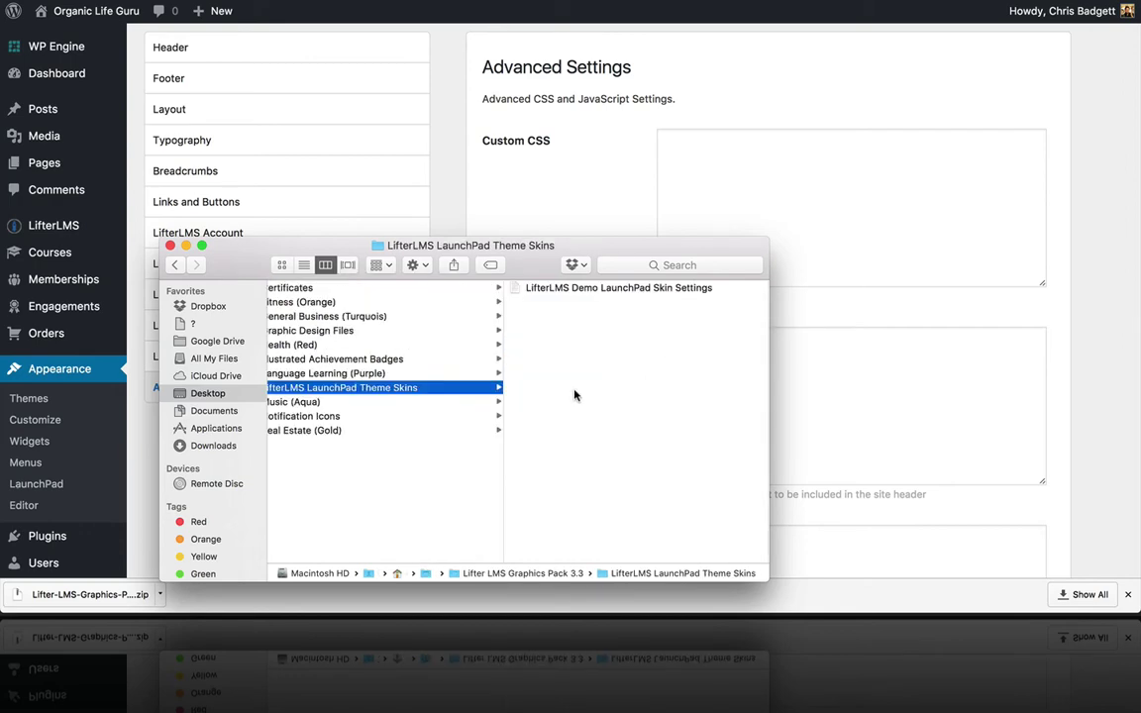
left_click(541, 288)
key("space")
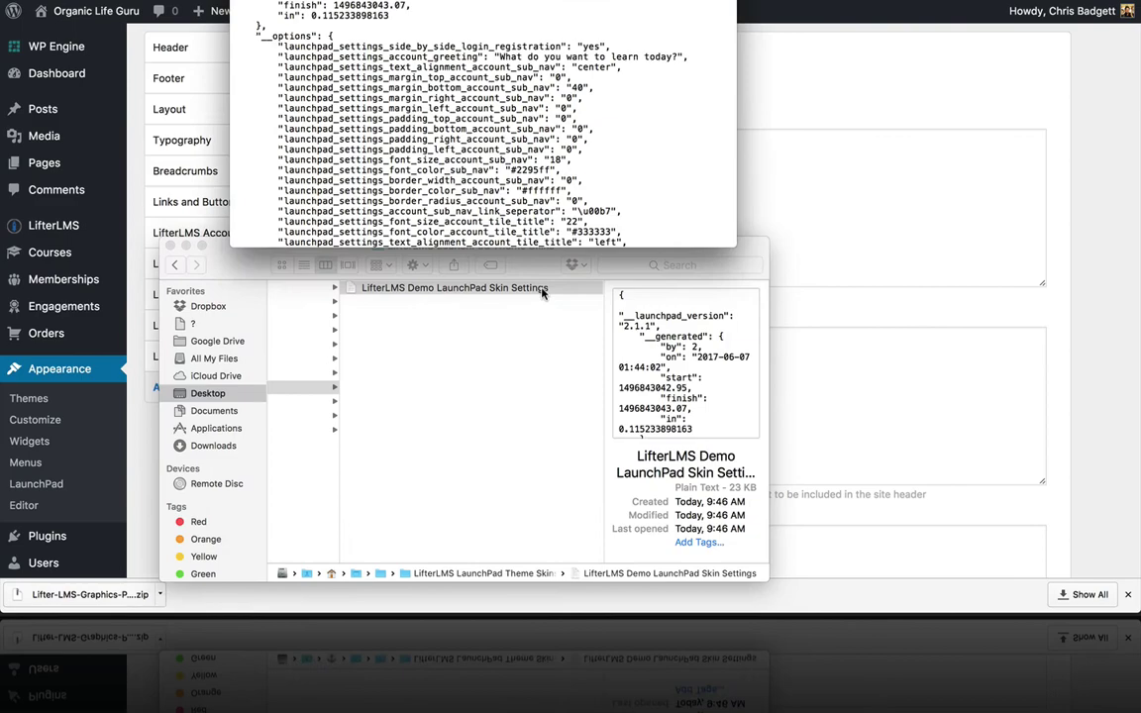
Review the skin settings text and copy the file's entire contents.
scroll(509, 92, "down", 15)
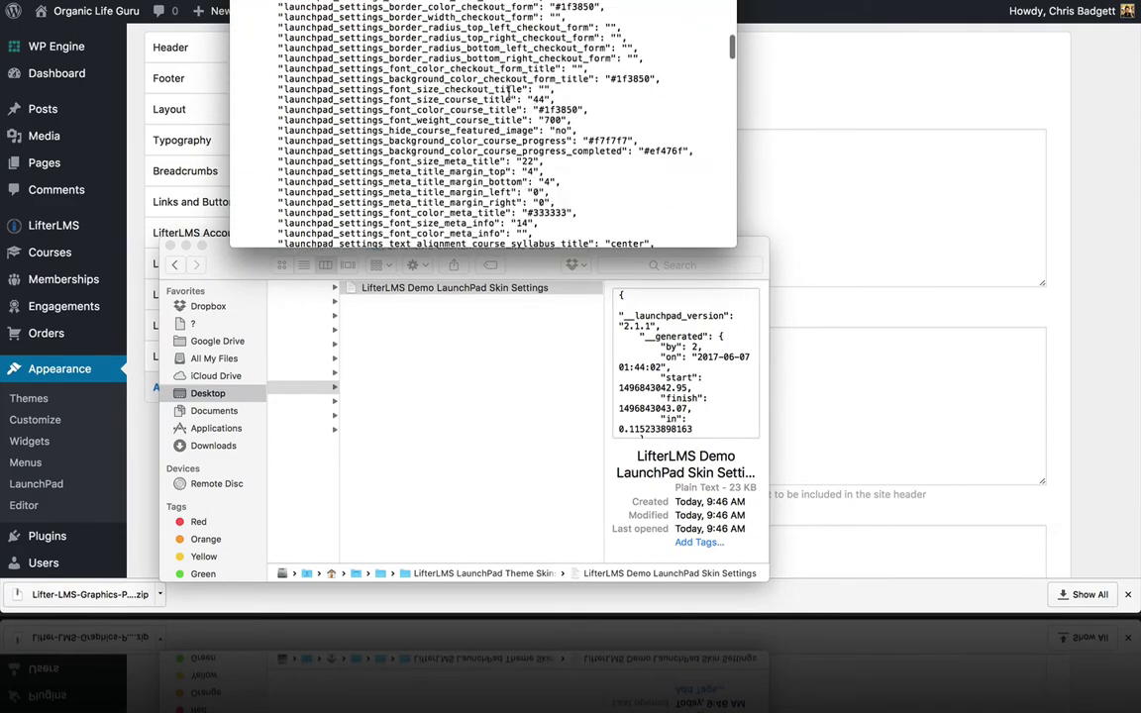
scroll(509, 93, "down", 15)
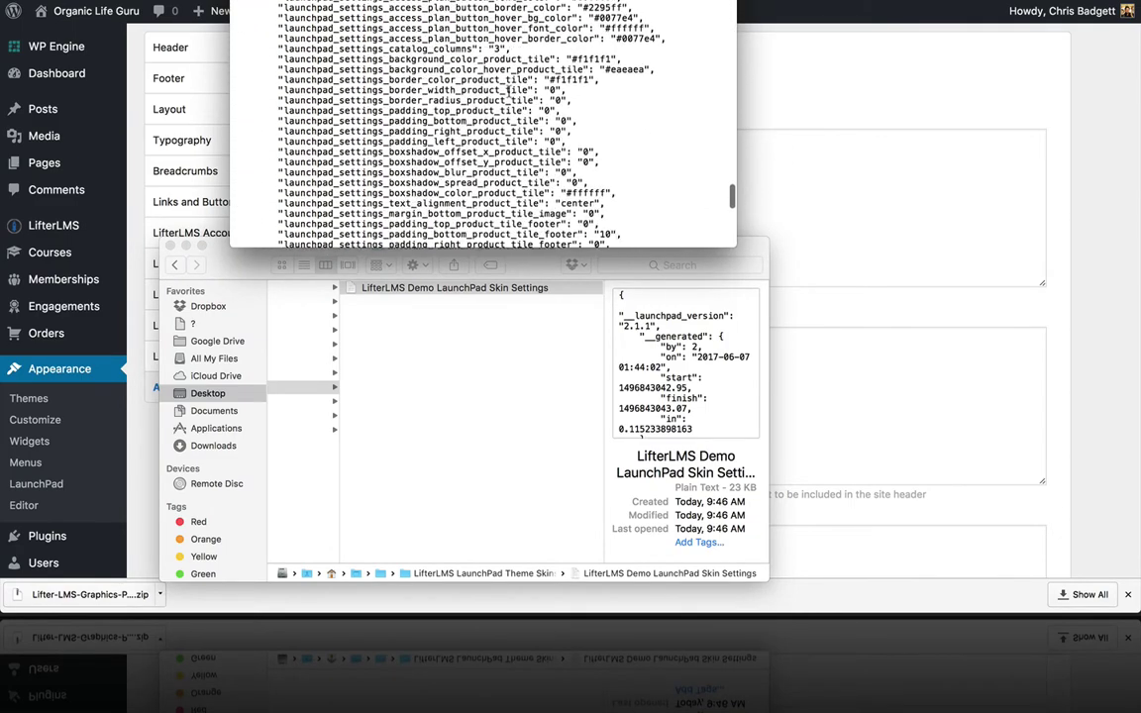
scroll(374, 171, "up", 3)
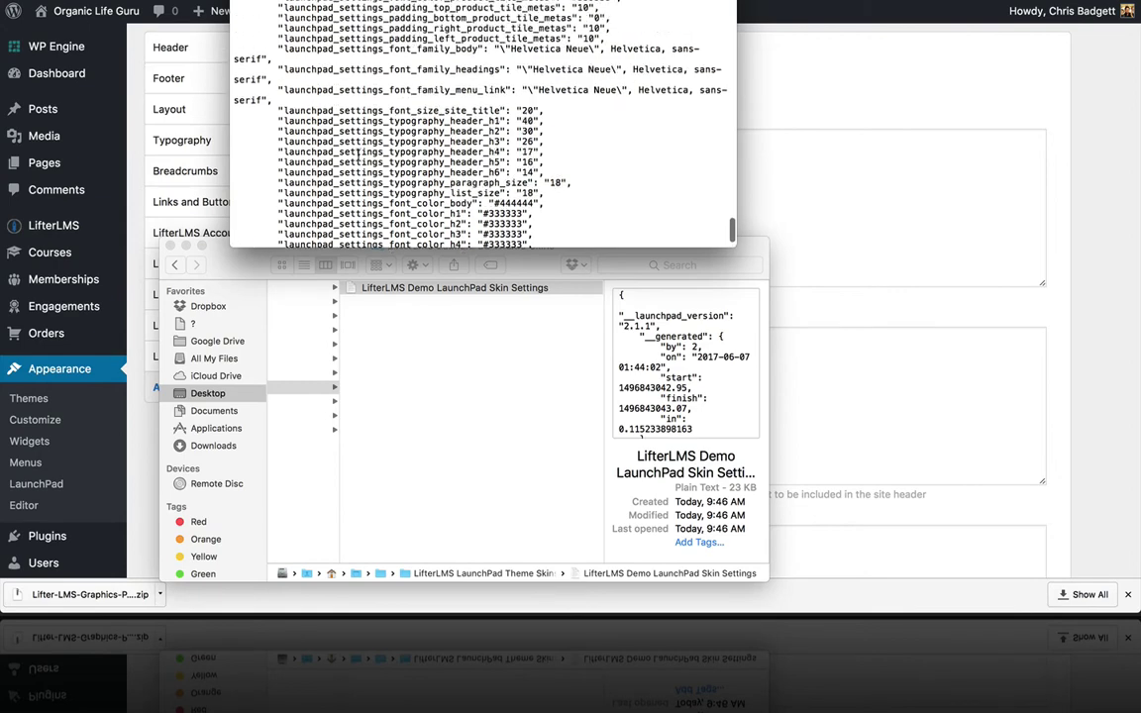
scroll(374, 170, "down", 3)
left_click(148, 0)
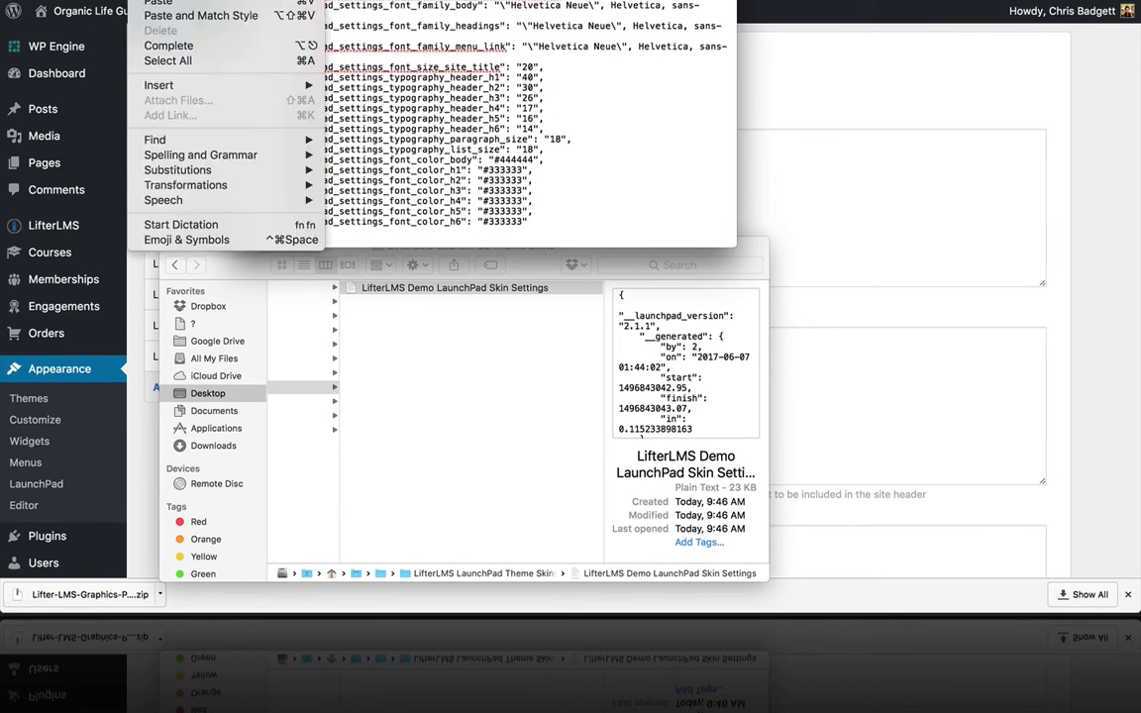
left_click(169, 60)
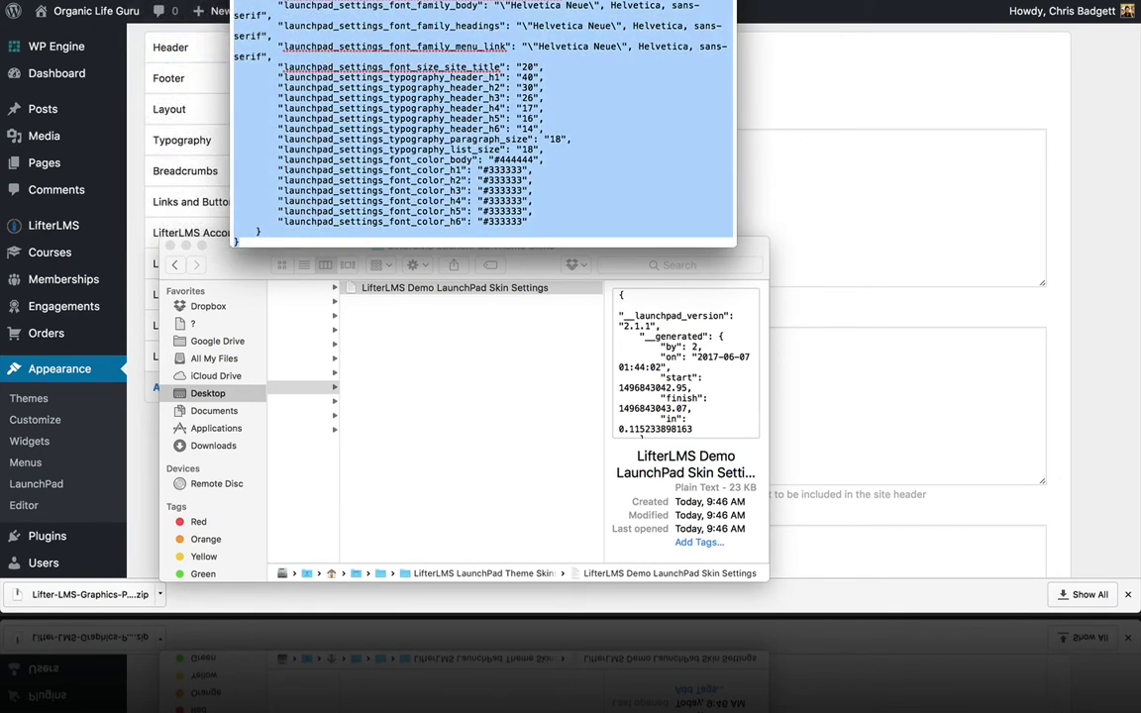
left_click(148, 0)
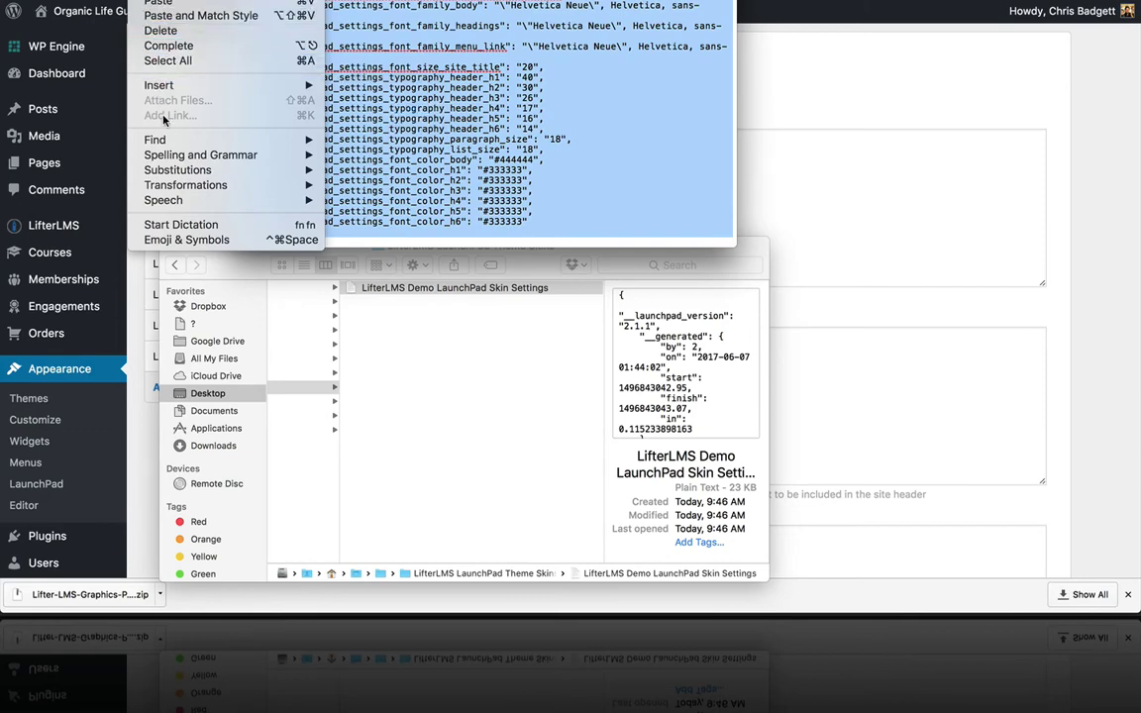
left_click(158, 2)
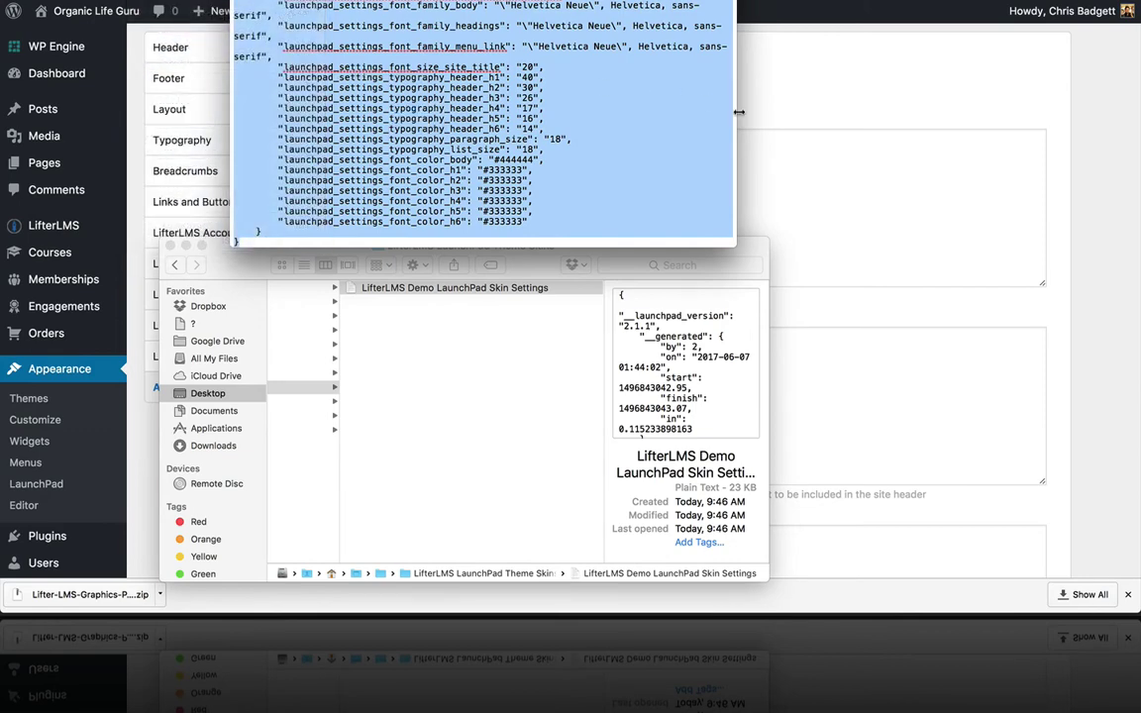
Paste the copied skin settings into the Import Saved Settings field of the LaunchPad Advanced settings and check the pasted text.
left_click(795, 120)
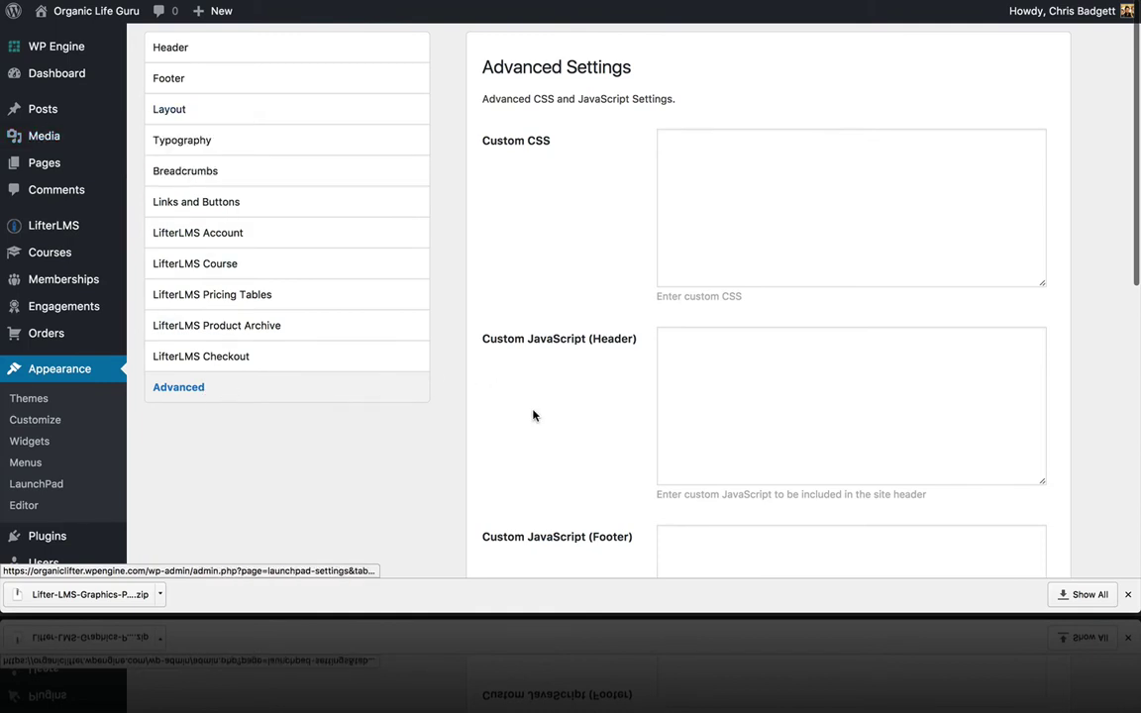
scroll(571, 450, "down", 10)
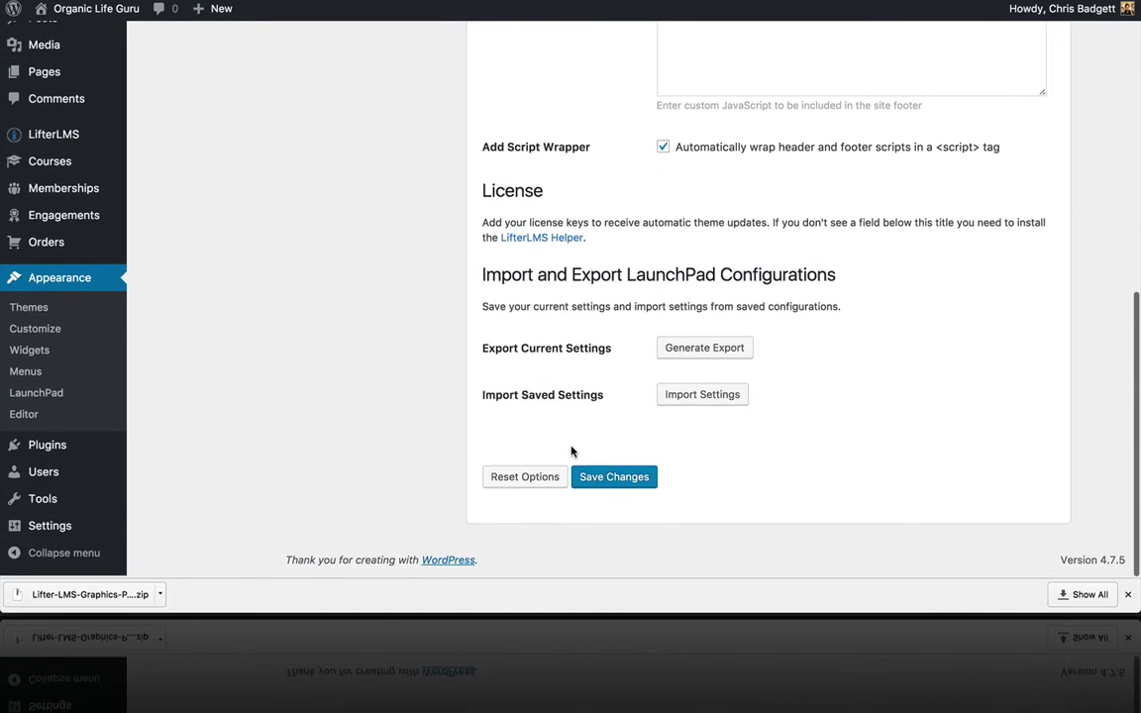
left_click(705, 397)
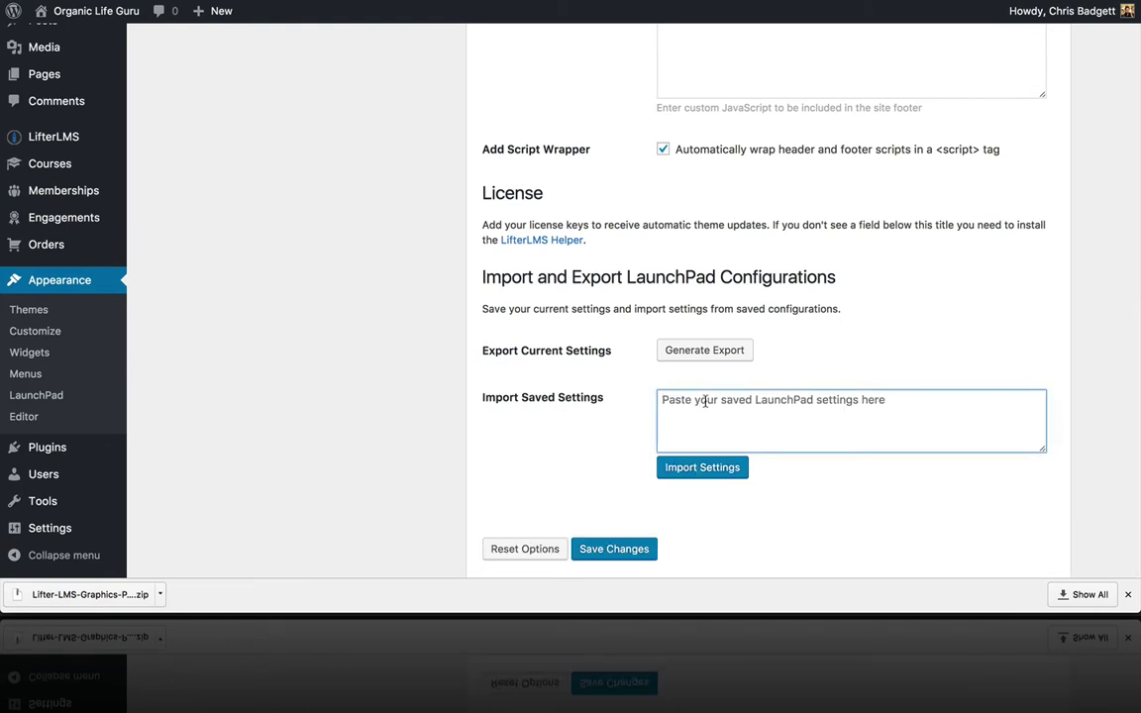
key("ctrl+v")
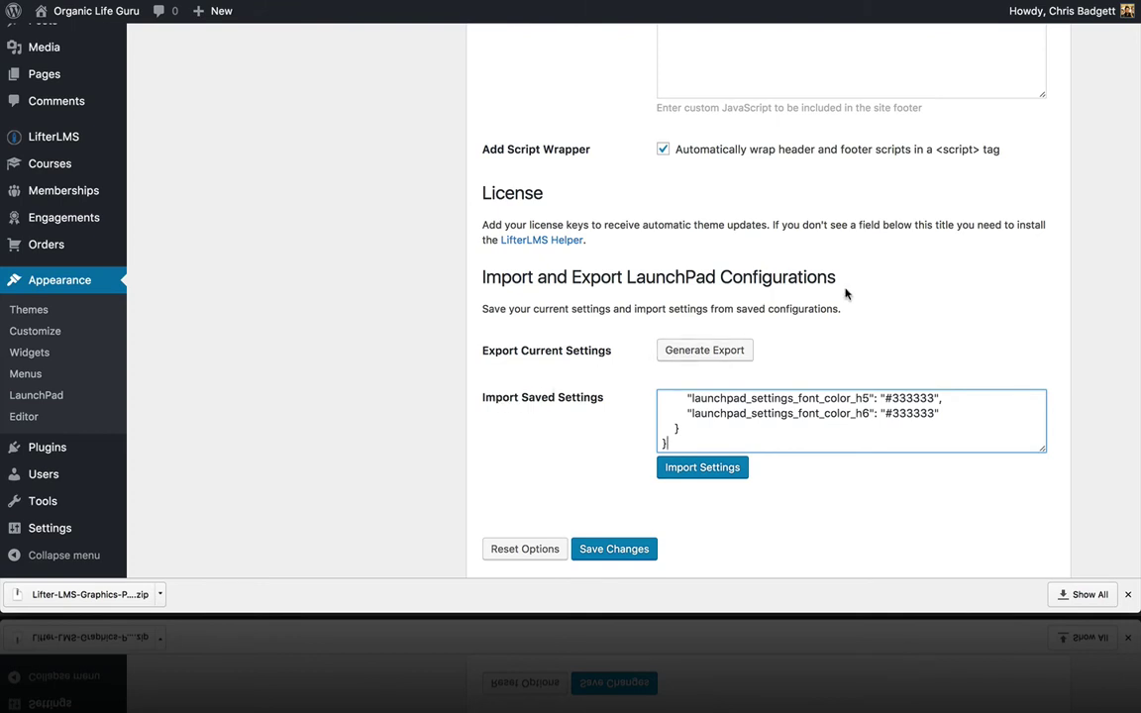
scroll(844, 293, "down", 1)
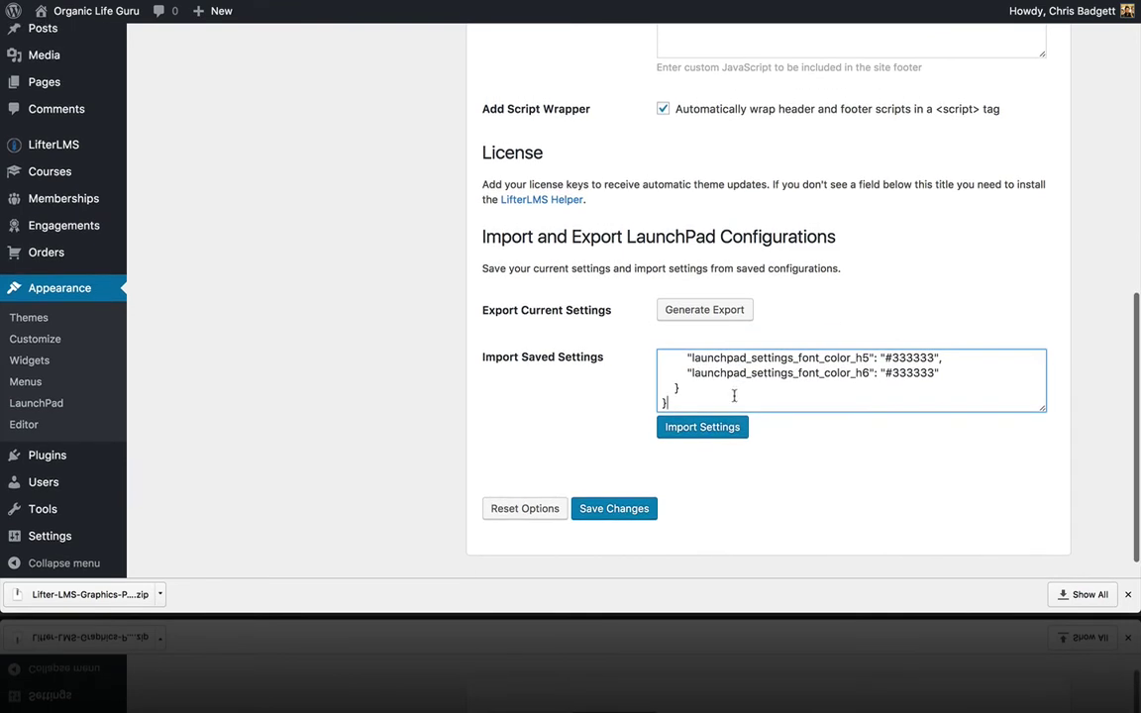
scroll(682, 404, "up", 15)
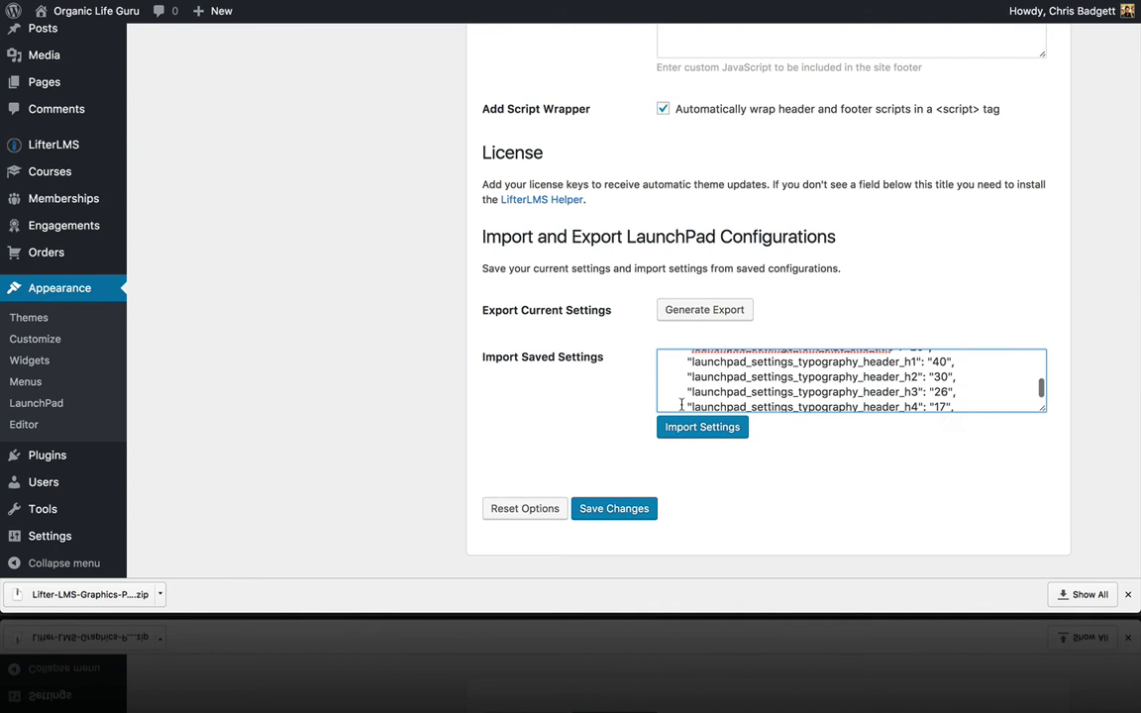
scroll(682, 404, "down", 15)
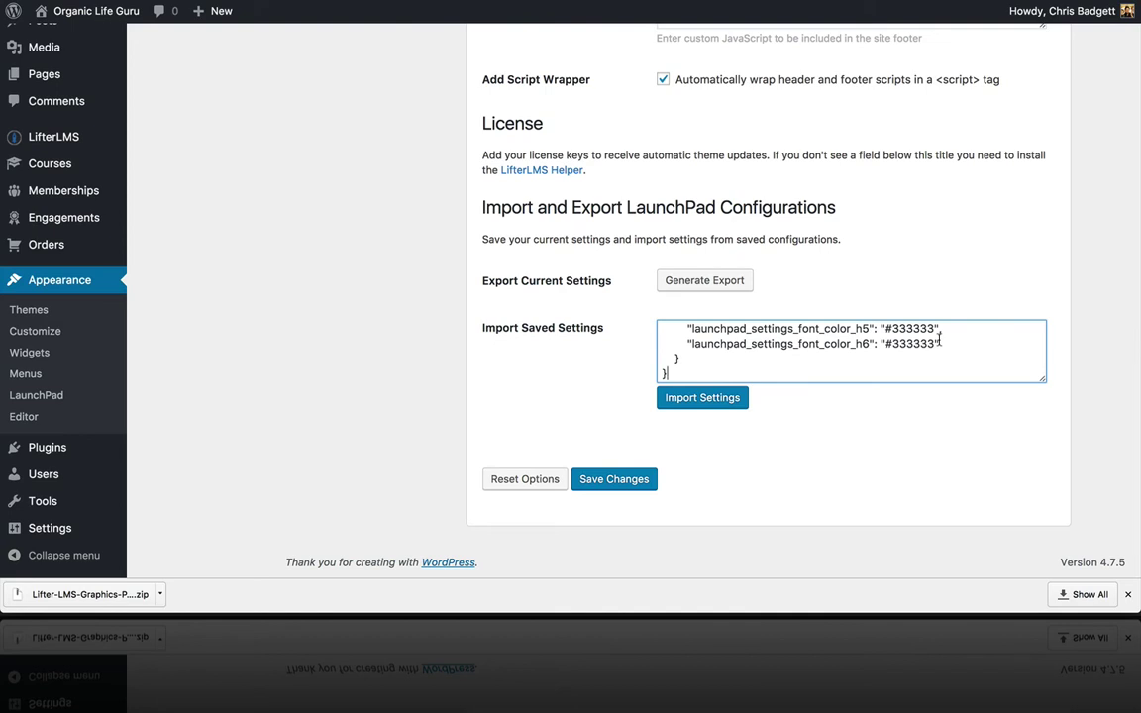
Import the pasted LaunchPad settings, accepting the replacement of all existing settings, and save the changes.
left_click(729, 401)
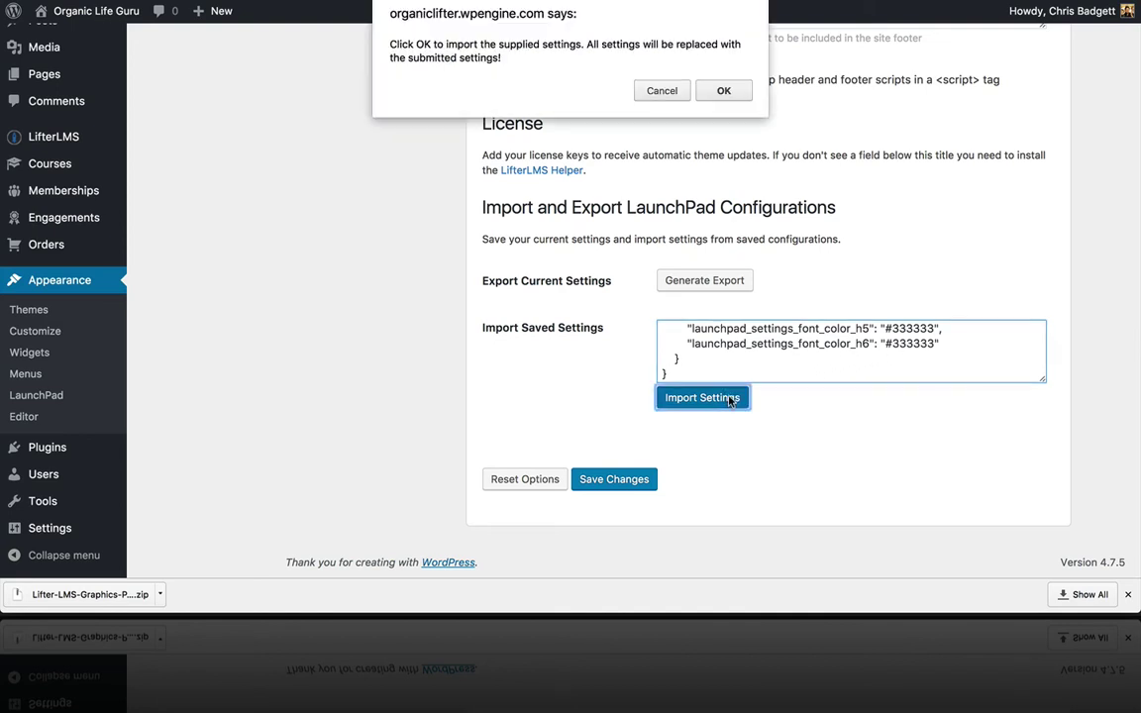
left_click(726, 94)
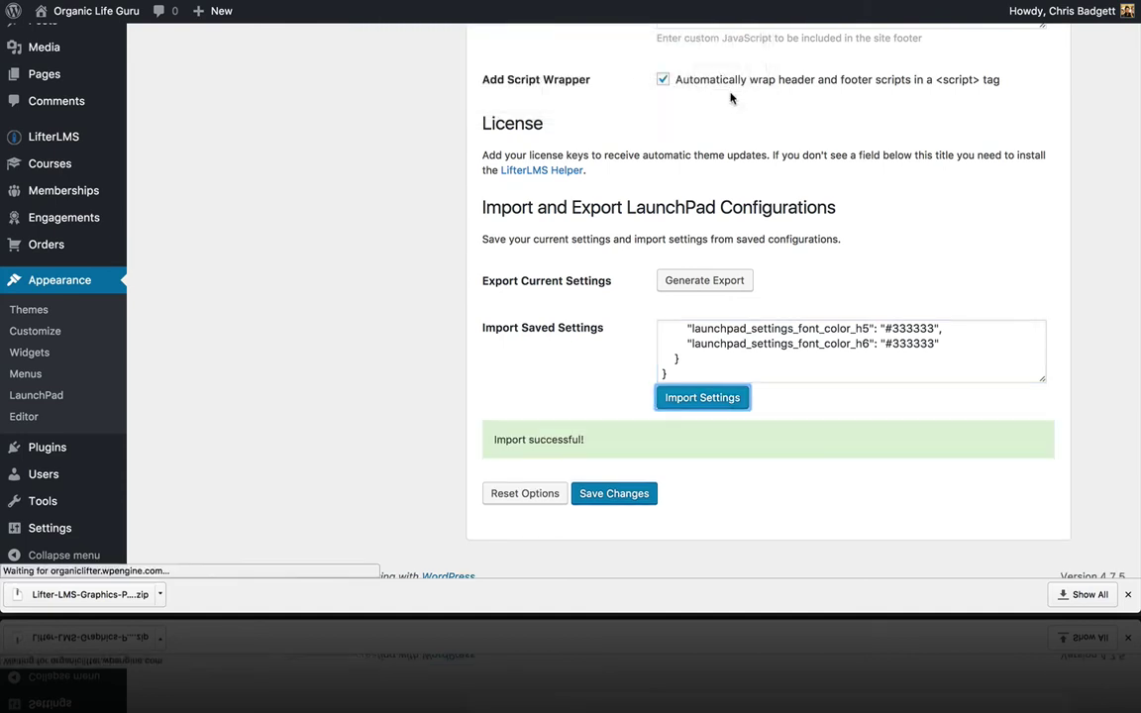
left_click(612, 480)
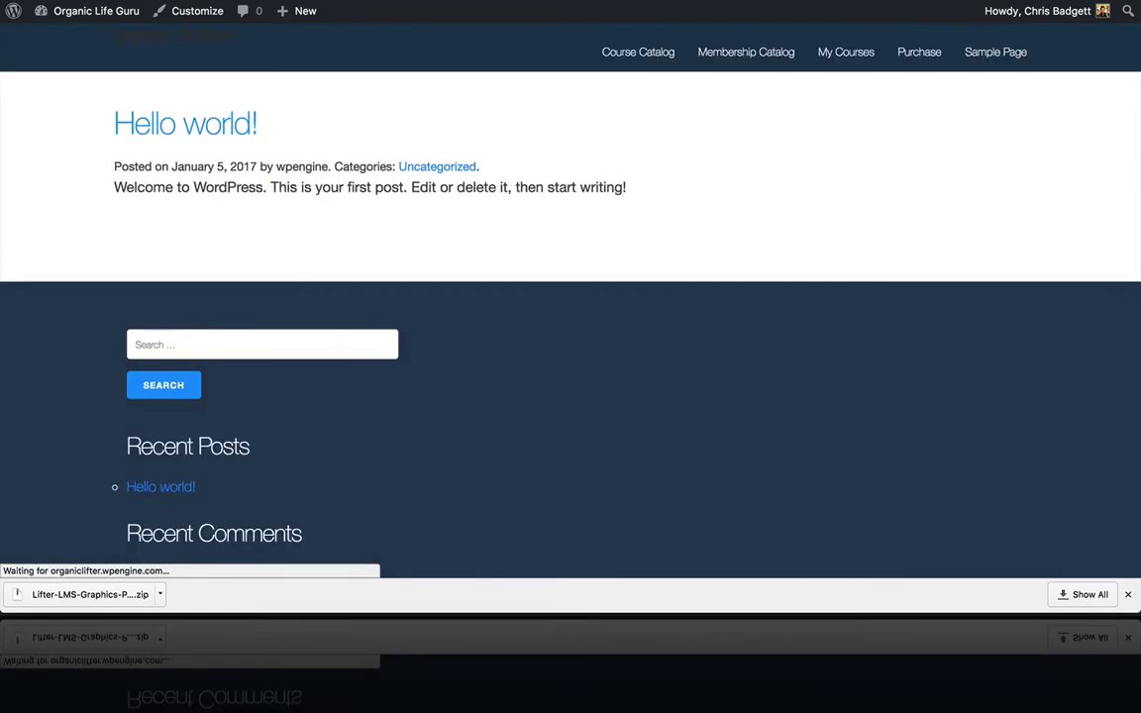
Examine the imported skin's header, content and footer styling on the site's front page and the Course Catalog page.
scroll(652, 346, "down", 5)
scroll(651, 346, "down", 5)
scroll(652, 346, "up", 9)
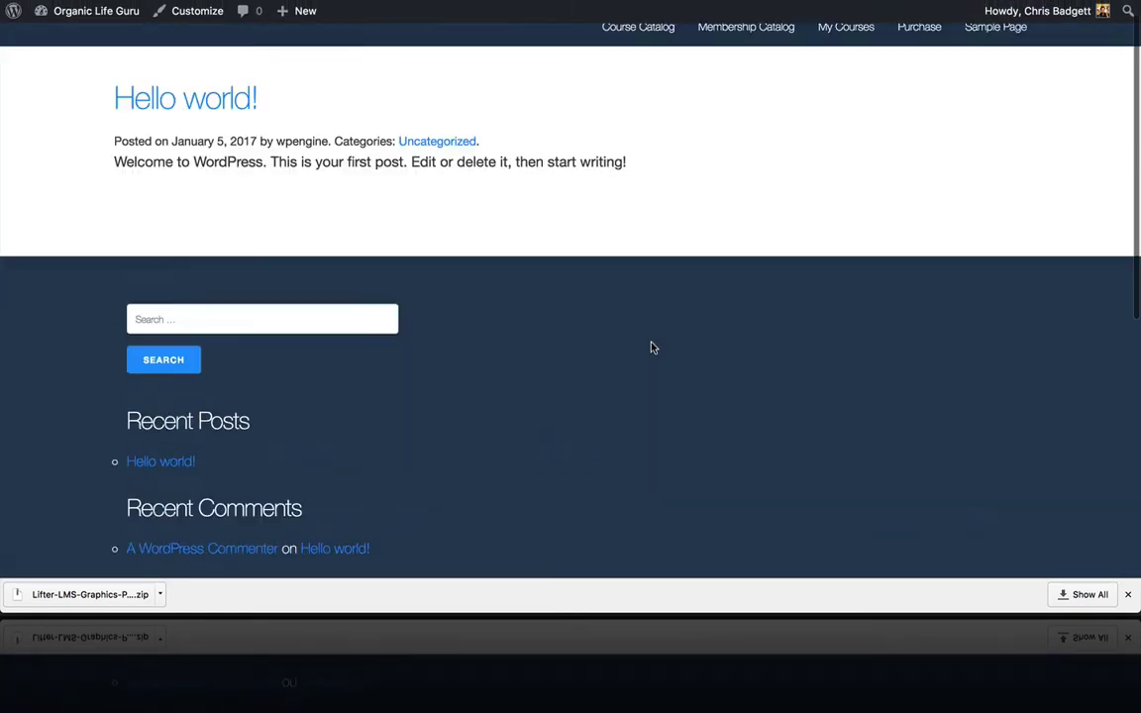
scroll(651, 346, "down", 9)
scroll(651, 347, "up", 10)
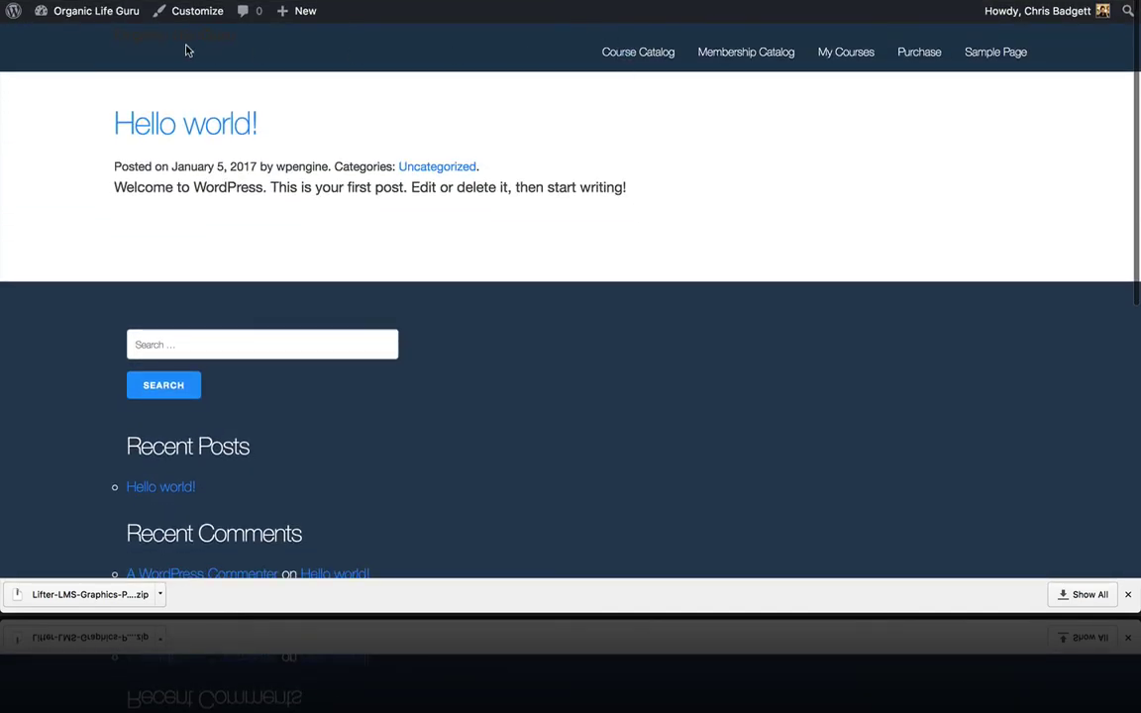
left_click(663, 54)
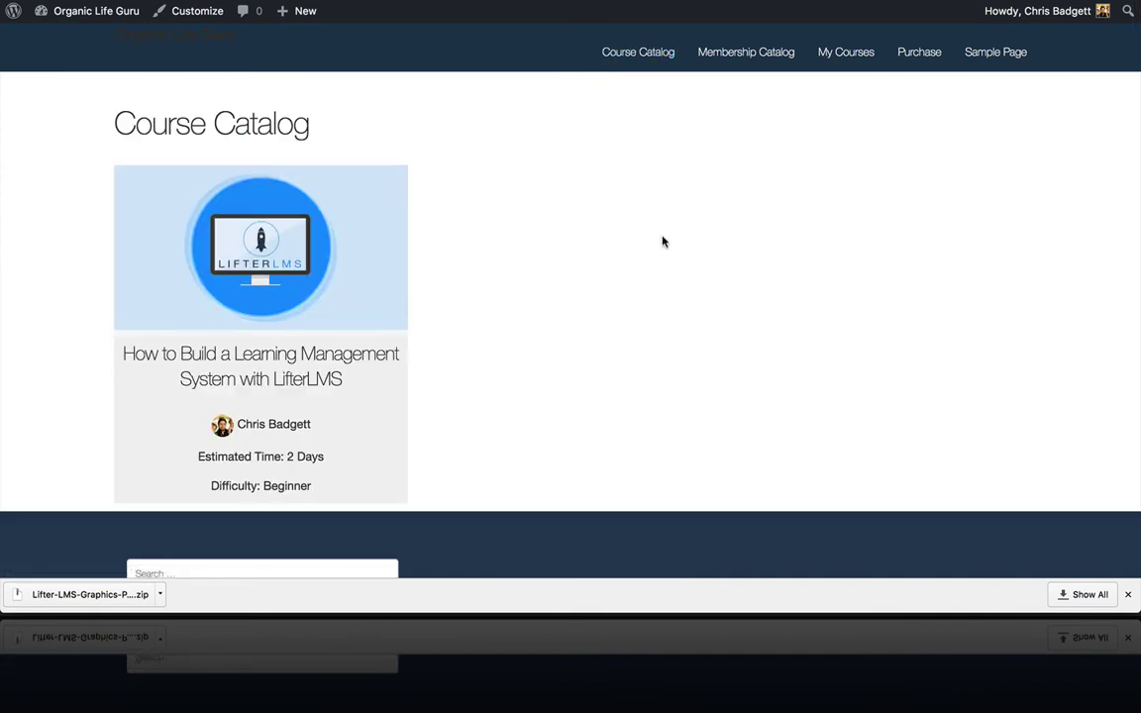
scroll(661, 242, "down", 4)
scroll(663, 244, "up", 2)
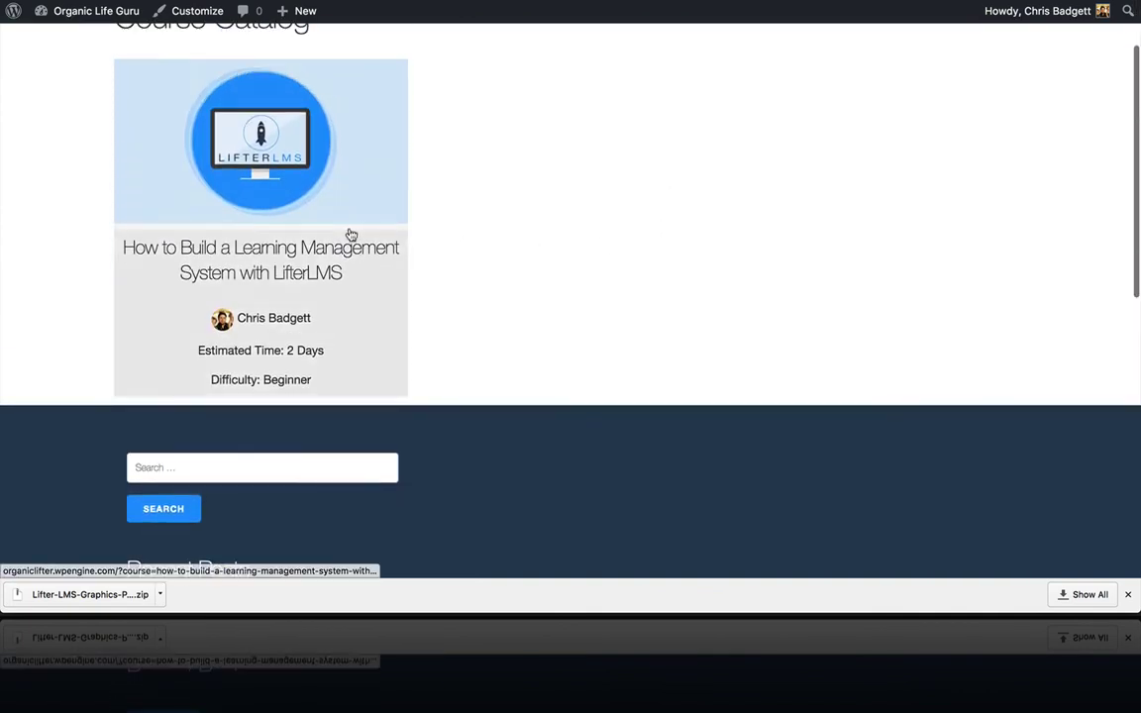
Review the styling of the "How to Build a Learning Management System with LifterLMS" course page and return to the course catalog.
left_click(251, 279)
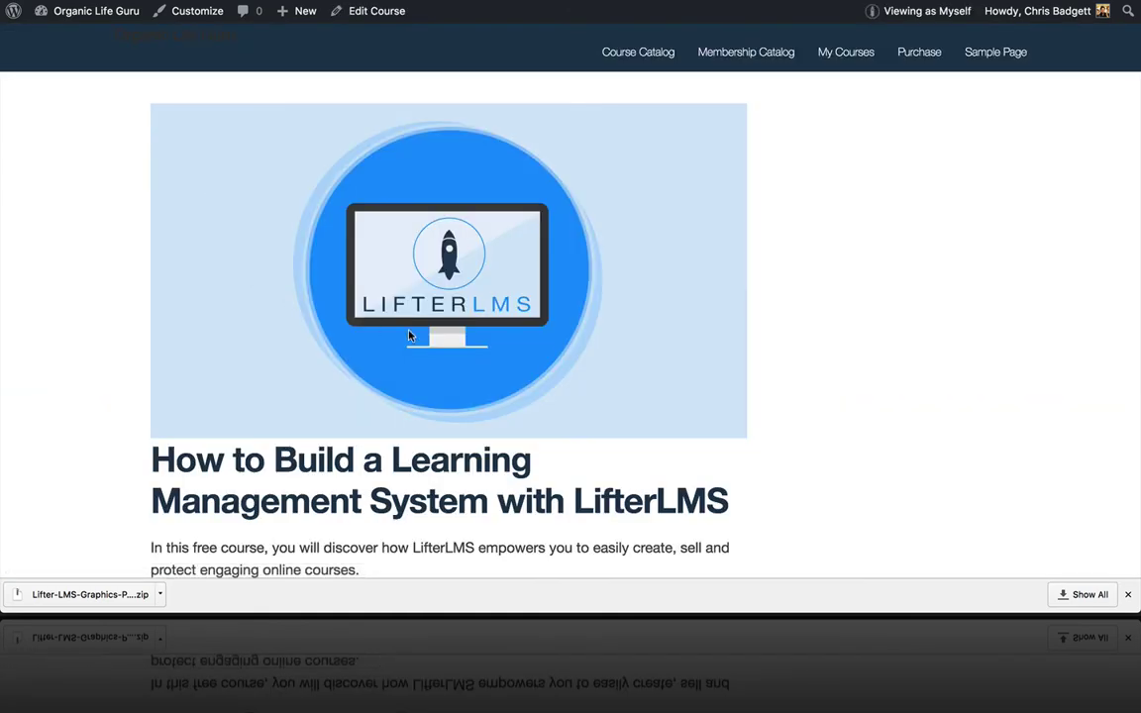
scroll(410, 325, "down", 10)
scroll(410, 325, "up", 10)
key("alt+Left")
scroll(158, 68, "up", 2)
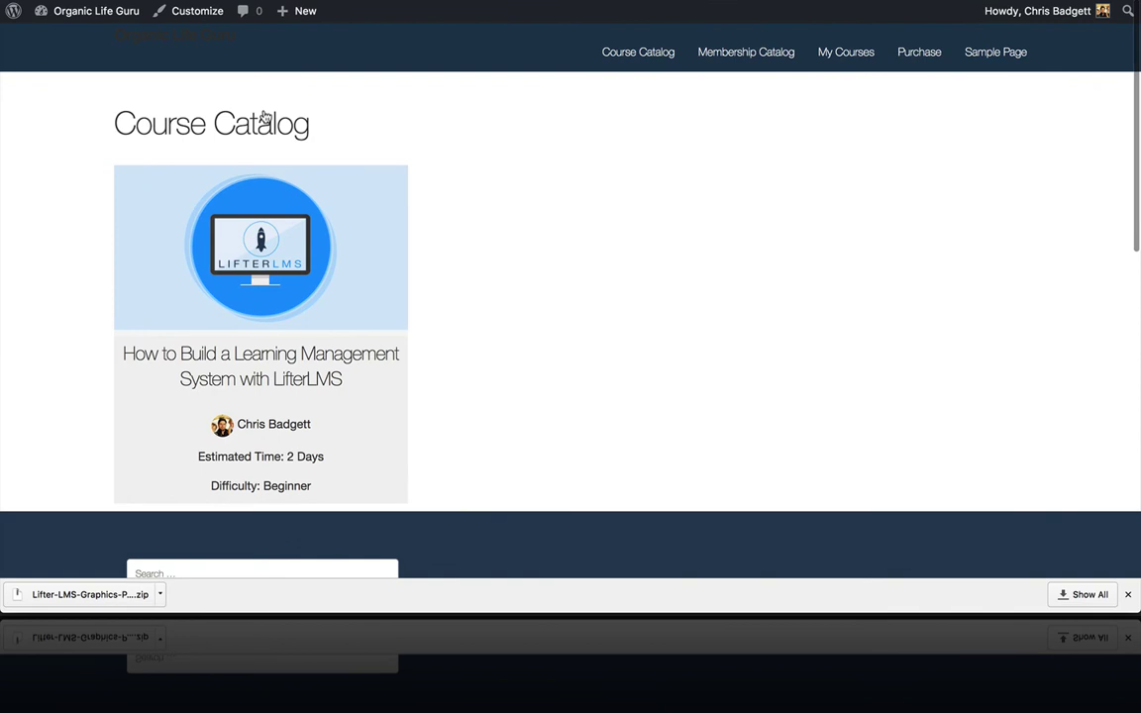